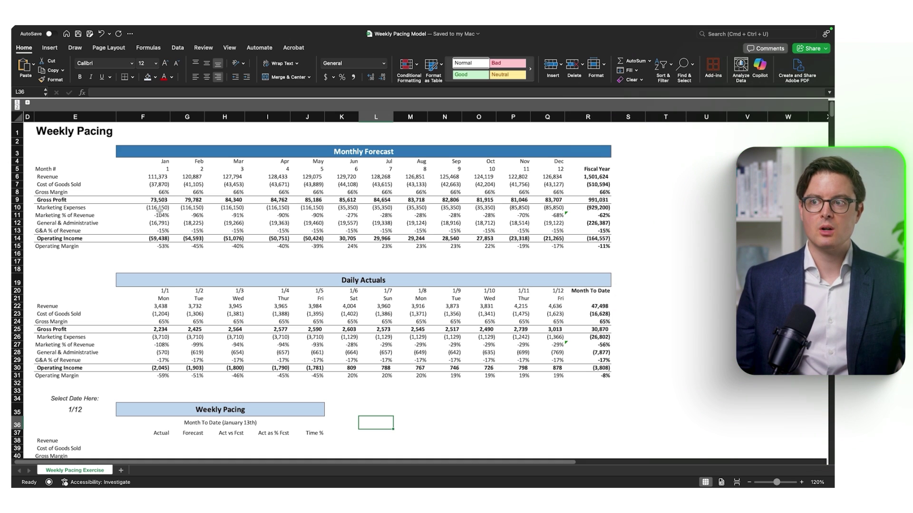
# - Point out the Monthly Forecast table, the daily dates in row 20 and the forecast line items
pyautogui.click(250, 153)
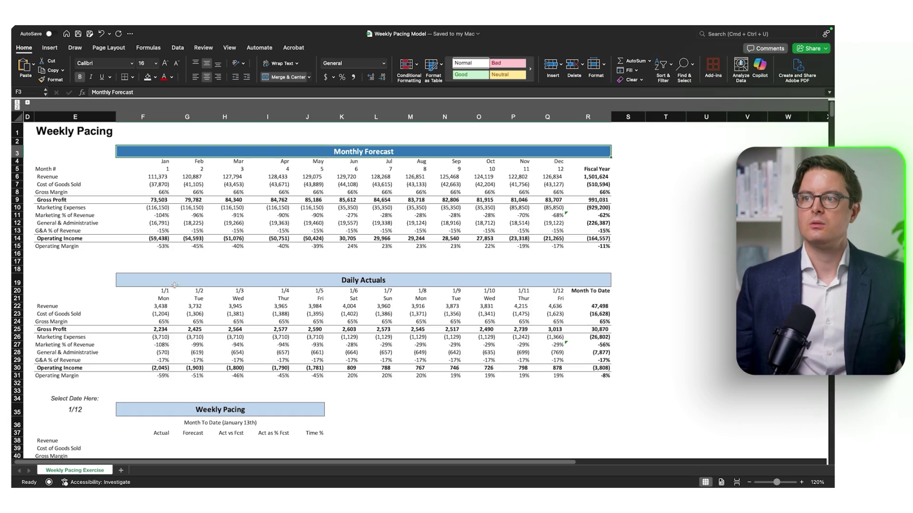
pyautogui.moveTo(164, 291); pyautogui.dragTo(327, 297)
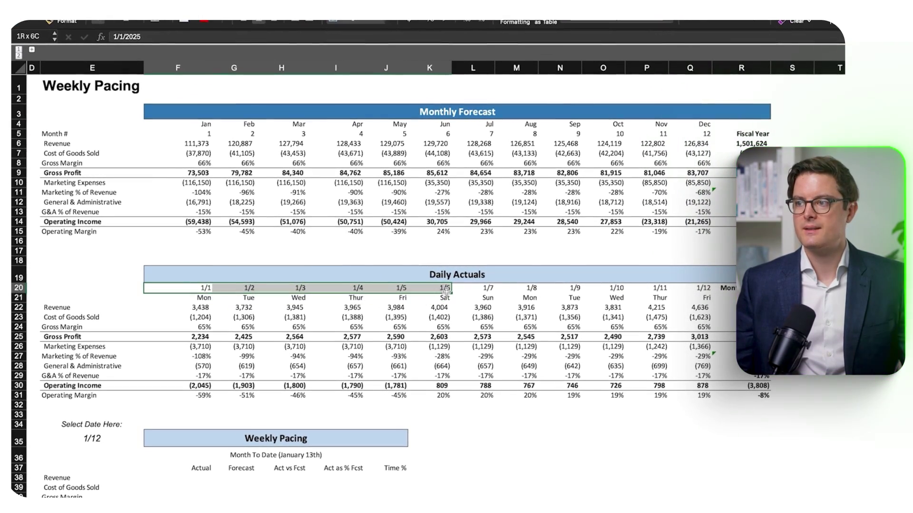
pyautogui.moveTo(395, 295); pyautogui.dragTo(415, 288)
pyautogui.moveTo(73, 134); pyautogui.dragTo(54, 242)
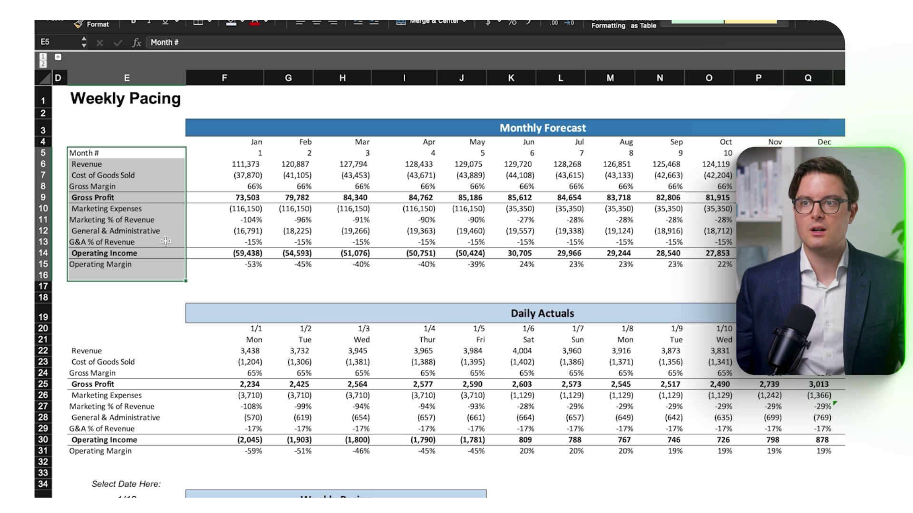
pyautogui.click(126, 253)
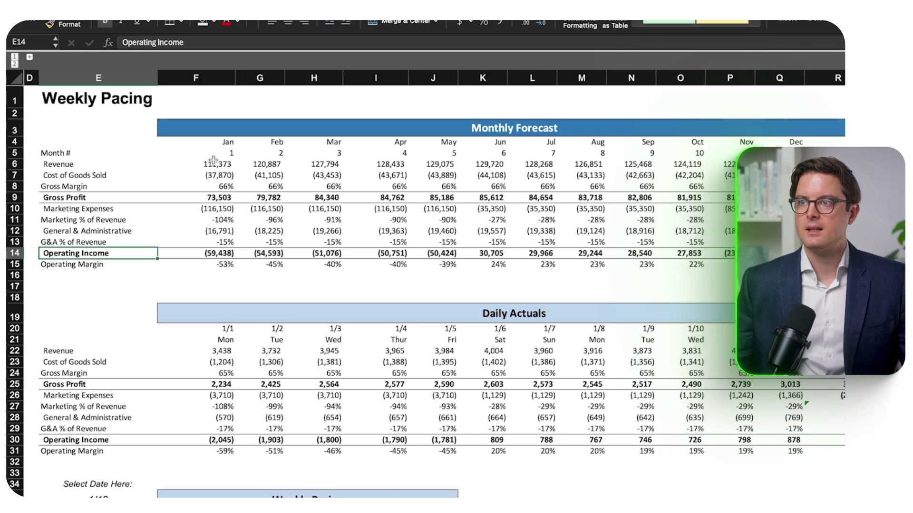
# - Inspect January's forecast revenue and the 1/1 daily actual revenue against their headers
pyautogui.click(229, 163)
pyautogui.click(215, 144)
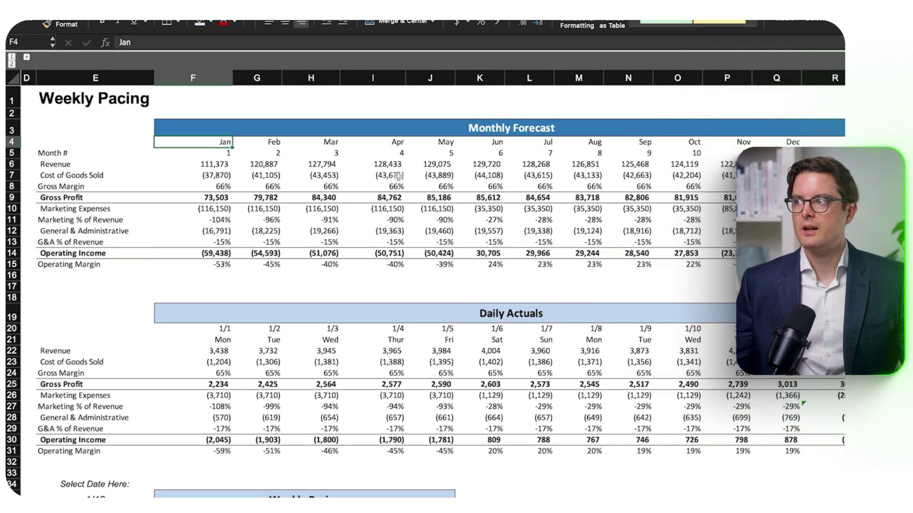
pyautogui.click(793, 142)
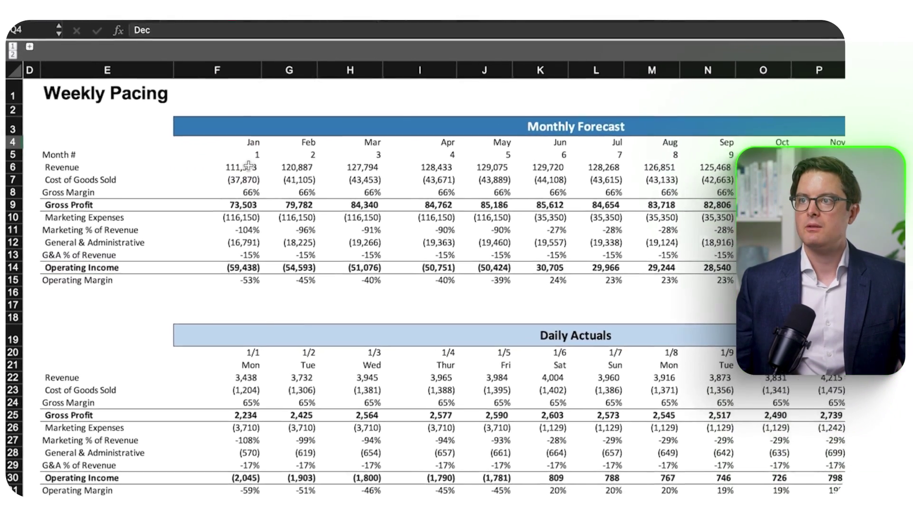
pyautogui.click(216, 164)
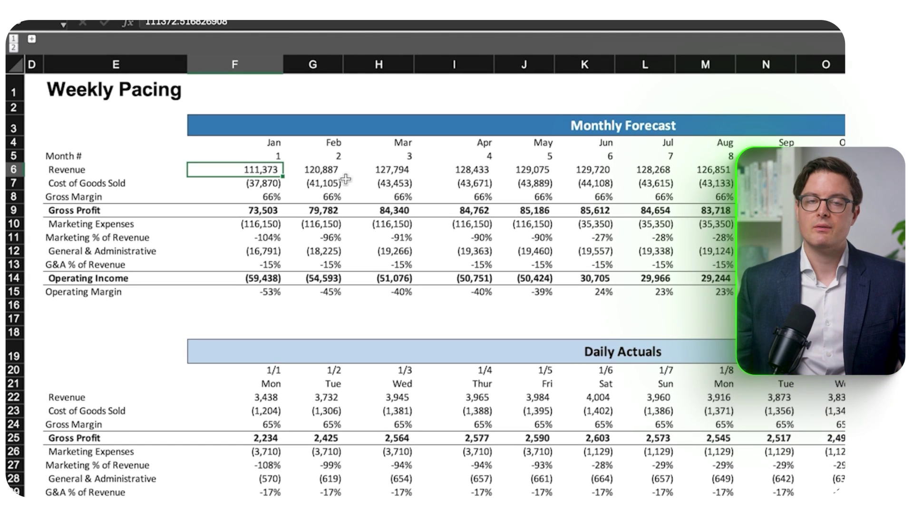
pyautogui.click(270, 142)
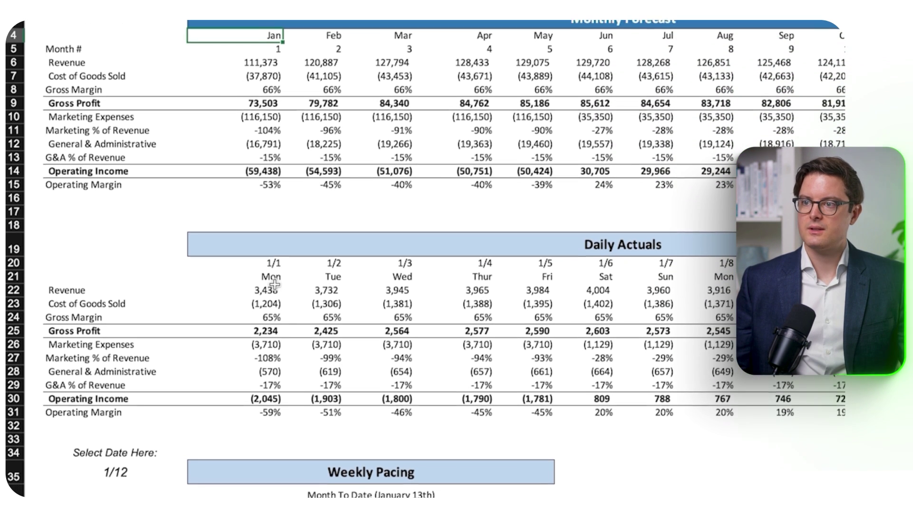
pyautogui.click(274, 284)
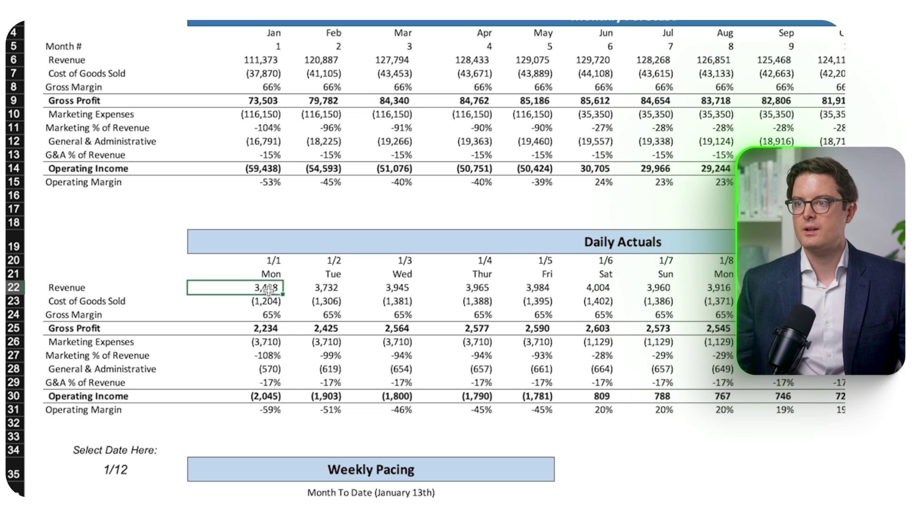
pyautogui.click(273, 261)
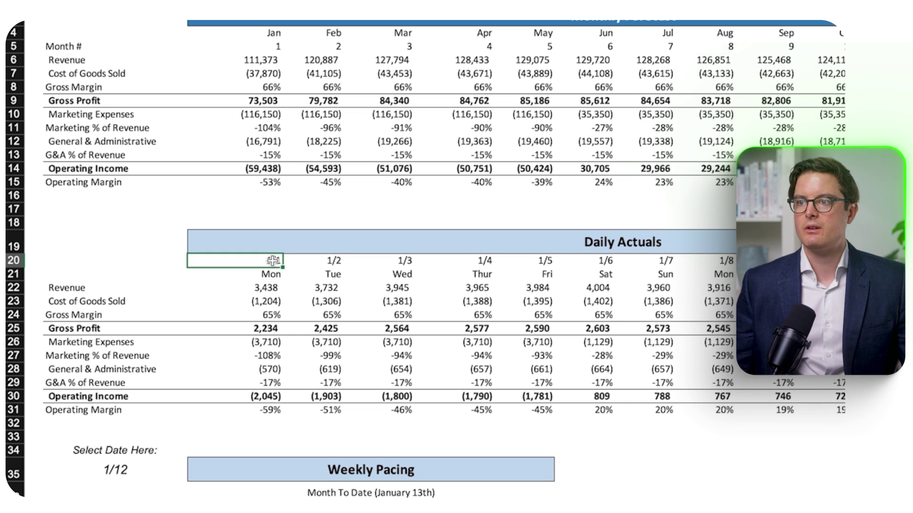
pyautogui.click(269, 285)
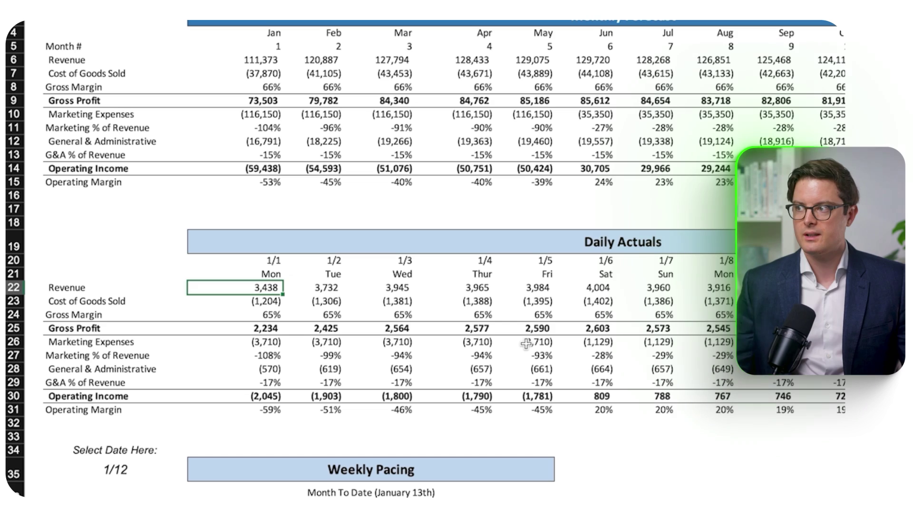
# - Highlight the Weekly Pacing area and identify the Revenue Actual and Forecast cells for 1/12
pyautogui.scroll(-3, 321, 326)
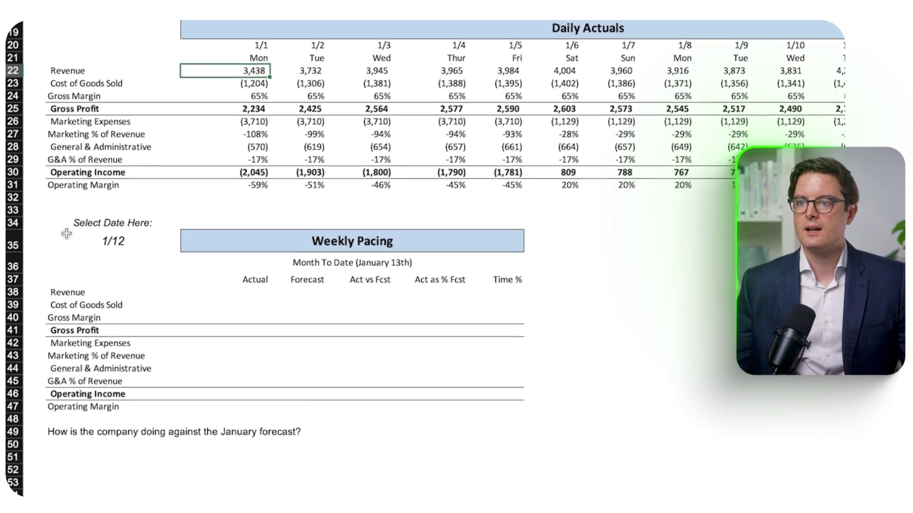
pyautogui.moveTo(78, 210); pyautogui.dragTo(417, 417)
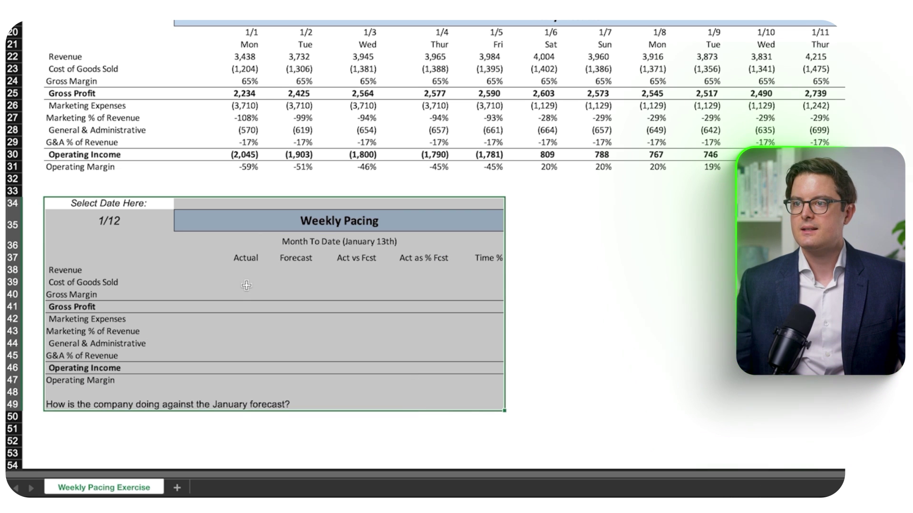
pyautogui.click(246, 267)
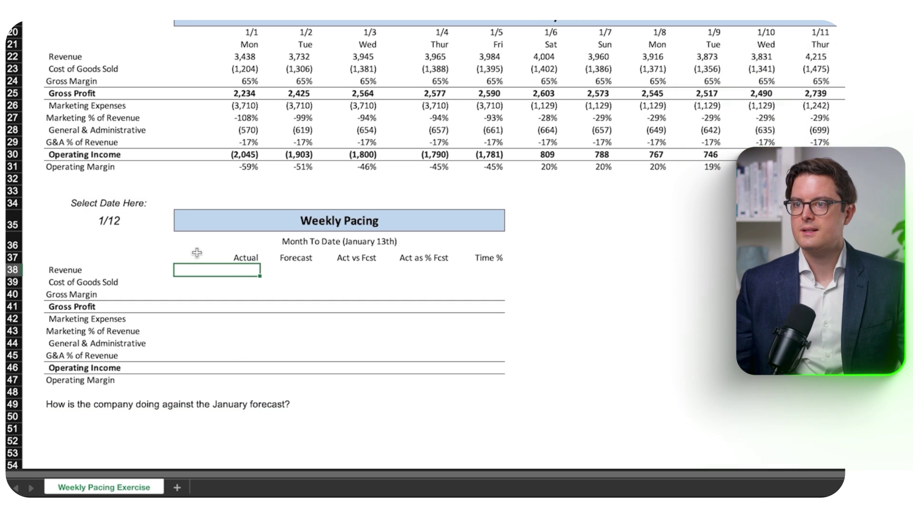
pyautogui.click(92, 219)
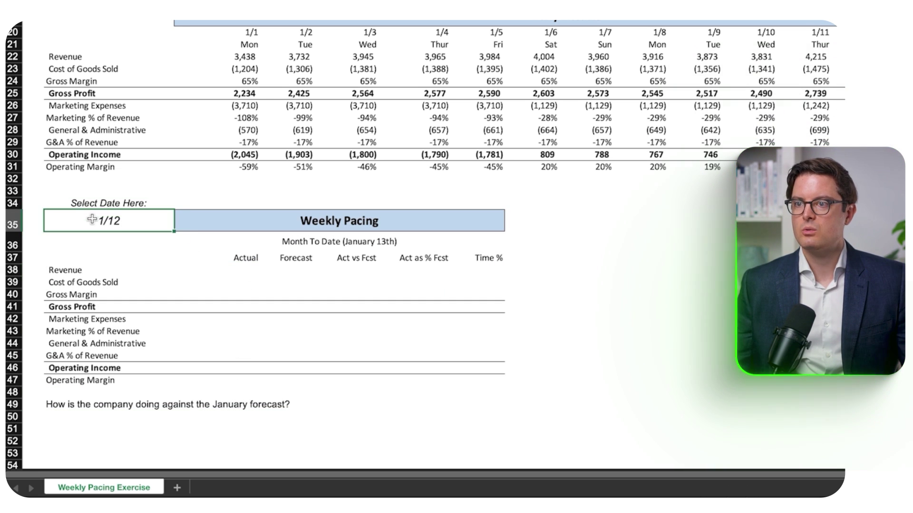
pyautogui.click(304, 269)
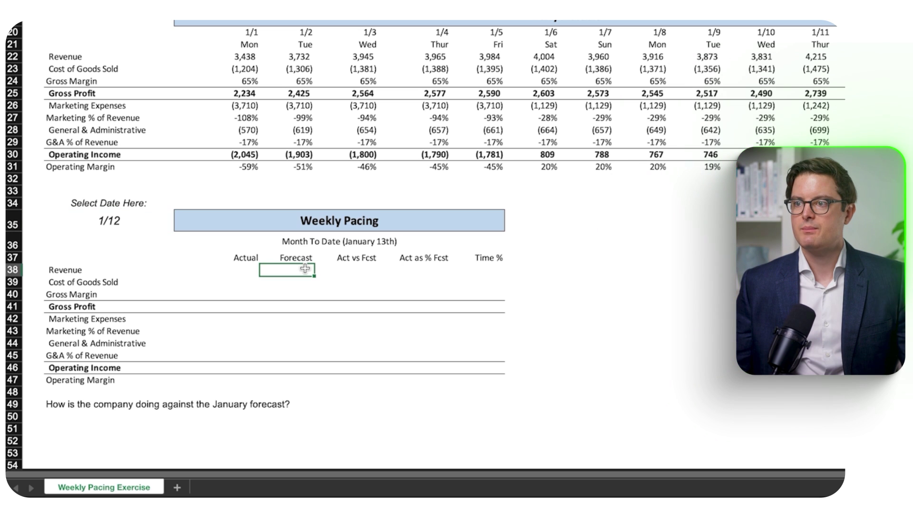
pyautogui.click(103, 219)
pyautogui.click(305, 274)
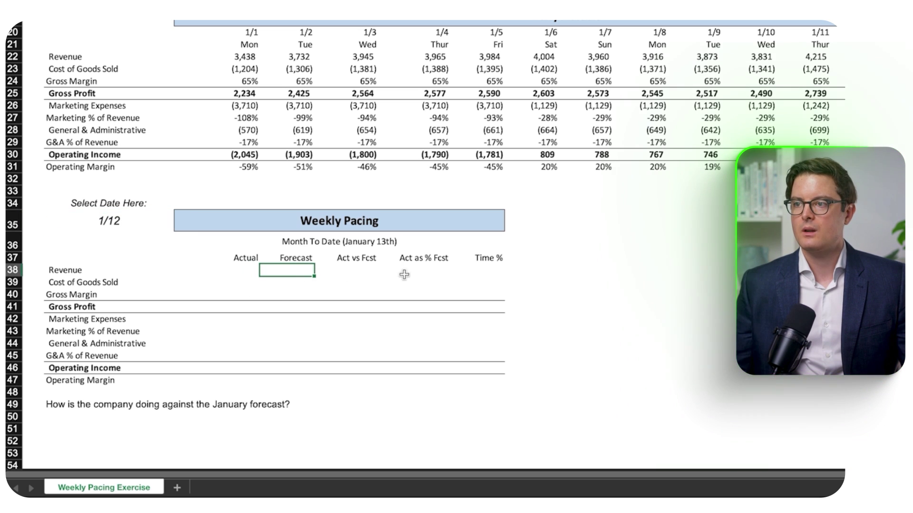
# - Point out the Act vs Fcst, Act as % Fcst and Time % cells and the forecast question row
pyautogui.click(359, 262)
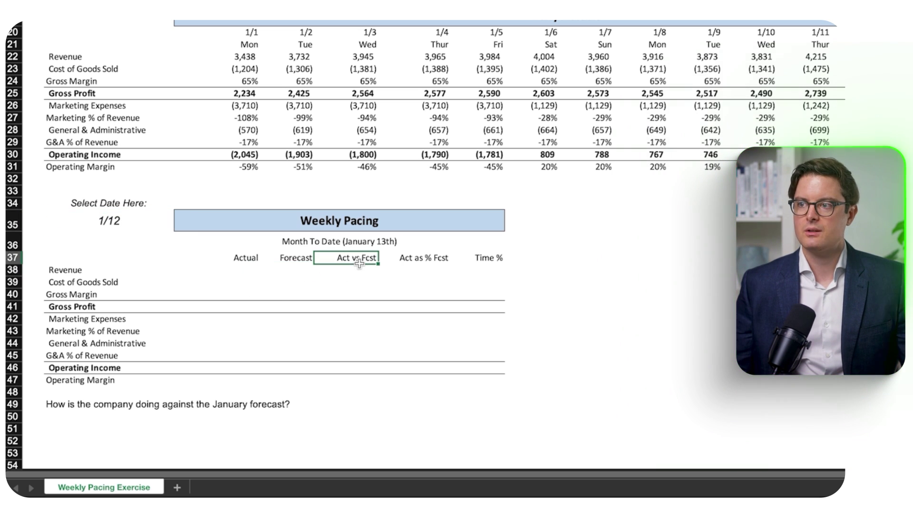
pyautogui.click(418, 268)
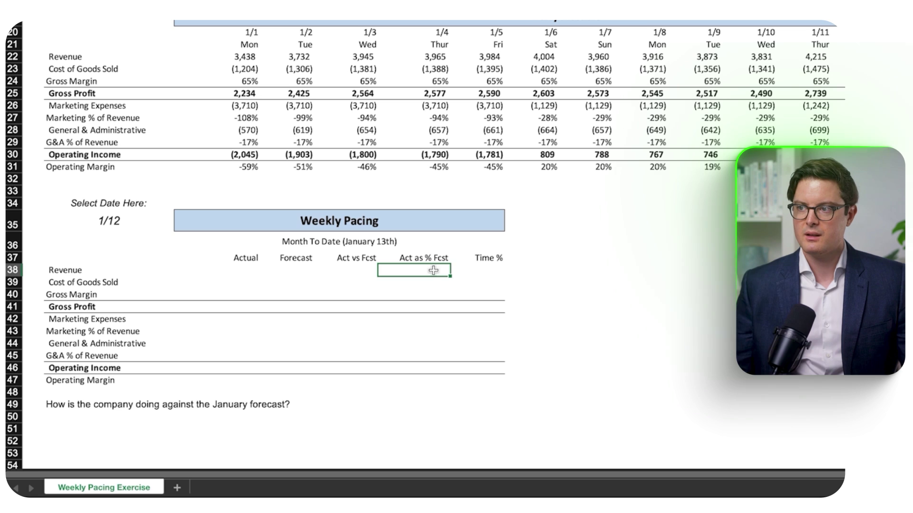
pyautogui.click(489, 272)
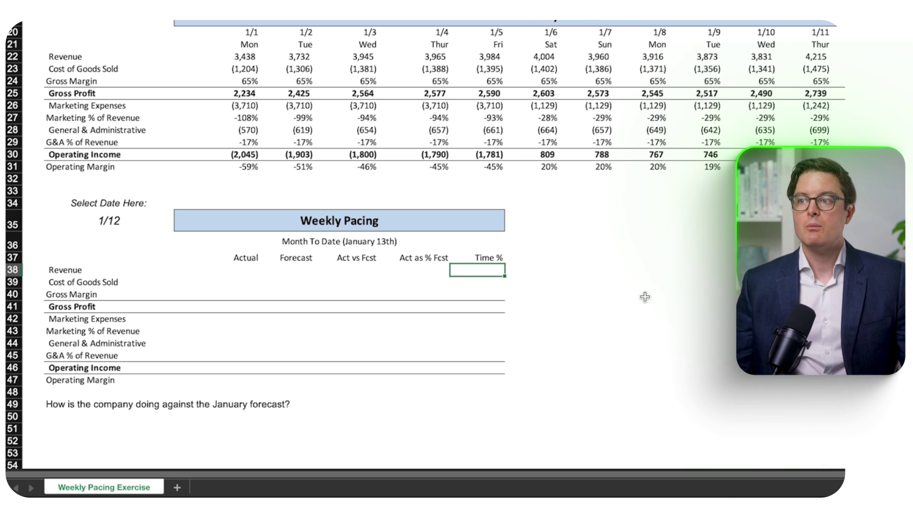
pyautogui.click(14, 404)
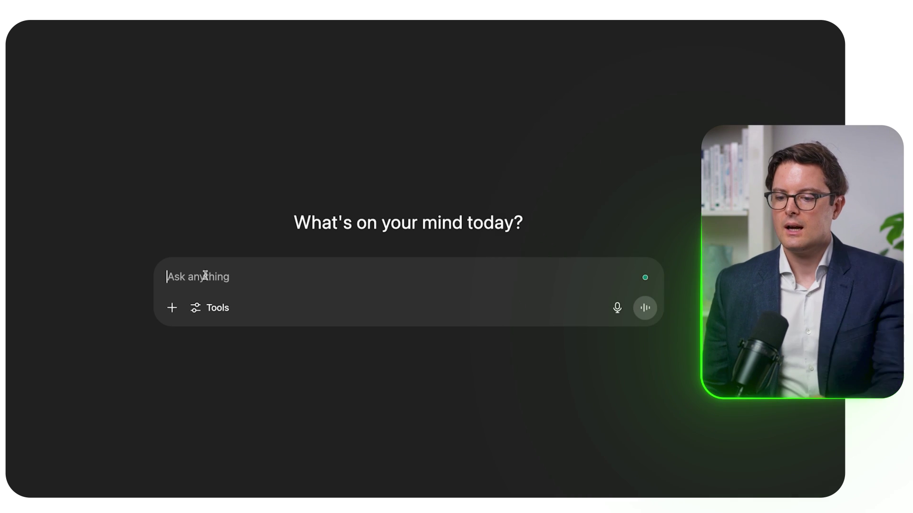
# - Paste and send the prepared F38 pacing request, then review ChatGPT's SUMIFS answer
pyautogui.write('I am a finance manager at a software company. I need to build a weekly pacing report in Excel. The model should help us analyze how actual results are tracking against our monthly forecast. I need your help with writing the Excel formulas. Please provide formulas I can paste directly into Excel with short explanations of how each component of the formula works. Ensure that the formulas used are as simple as possible, making them easier to audit and verify that they exactly fulfill the intended purpose. This is a high-visibility project that was given to me, and I would like to impress our Chief Financial Officer. I don\'t work with them often, and I want this model to help me differentiate myself from other analysts by making it as robust, user-friendly, and automated as possible. I have actual revenue by day in row 22 and the associated dates in row 20. The first formula I need your help with should sum the actual revenue up to a date specified in cell E35. I need to be able to change this date and the model automatically shows the corresponding sum of actual sales in cell F38."')
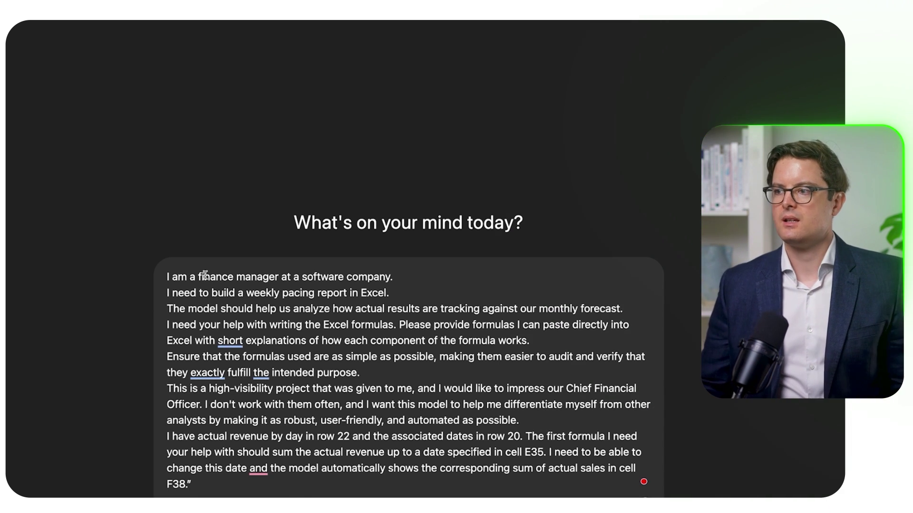
pyautogui.press('Return')
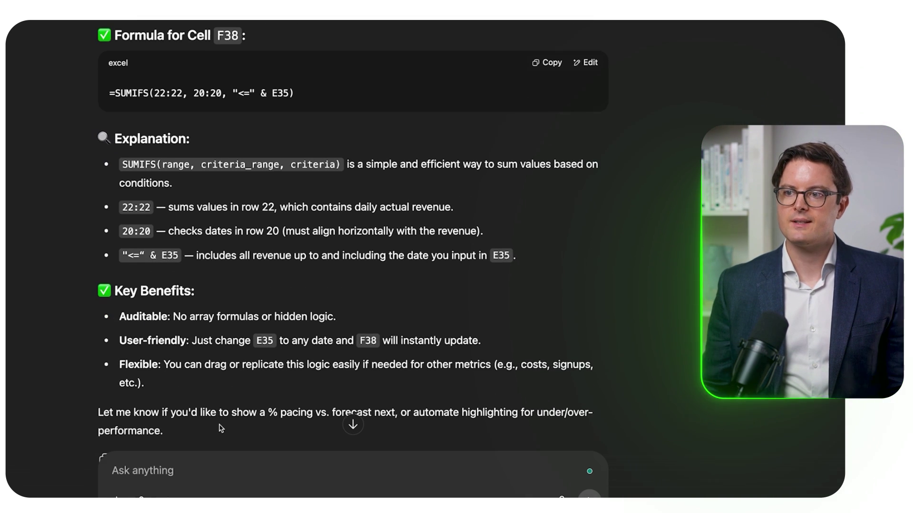
pyautogui.scroll(2, 220, 428)
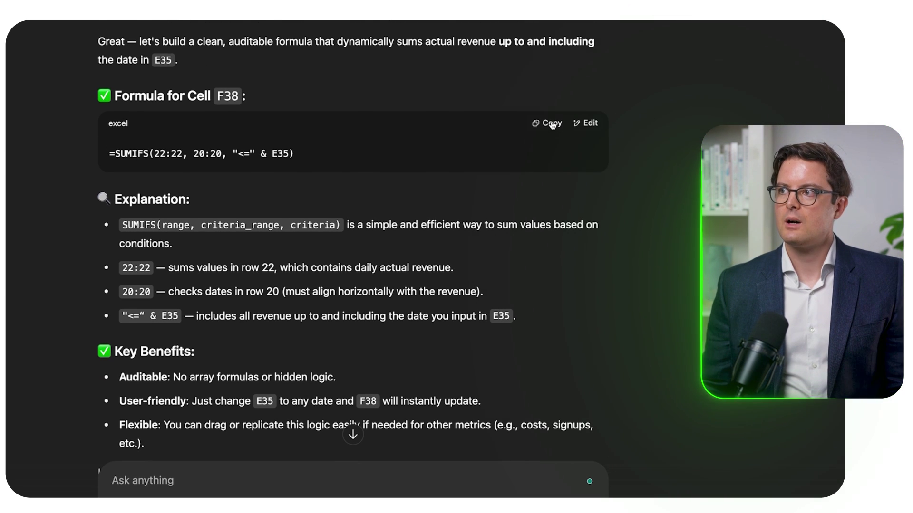
# - Enter =SUMIFS(22:22, 20:20, "<=" & E35) in F38 and verify 47,498 against the row 22 daily sum
pyautogui.click(552, 129)
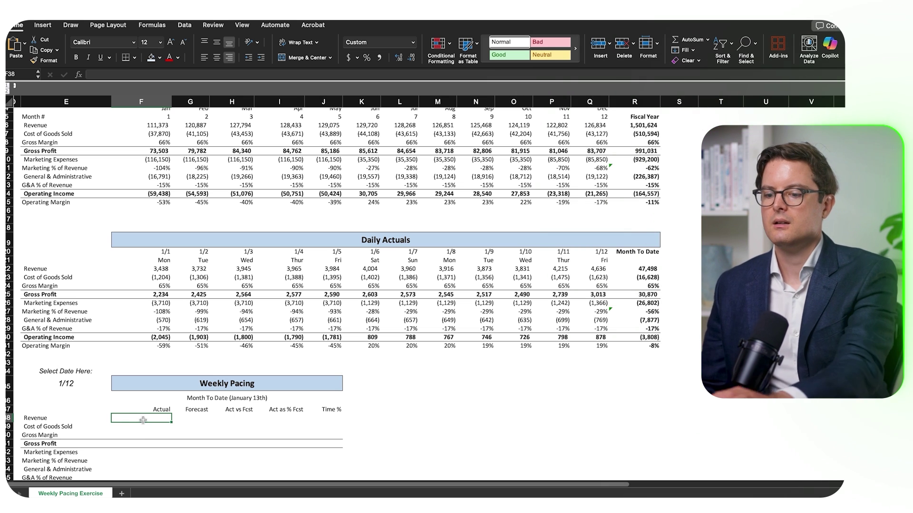
pyautogui.press('super+v')
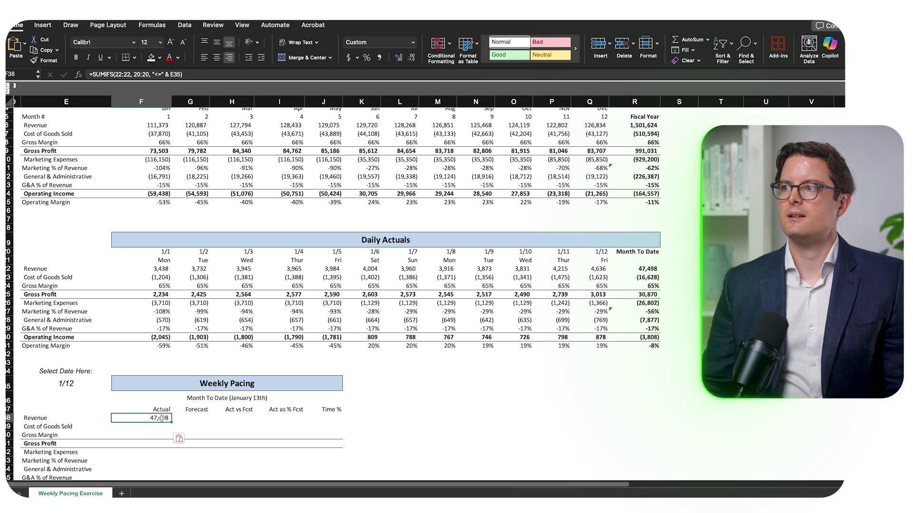
pyautogui.click(199, 75)
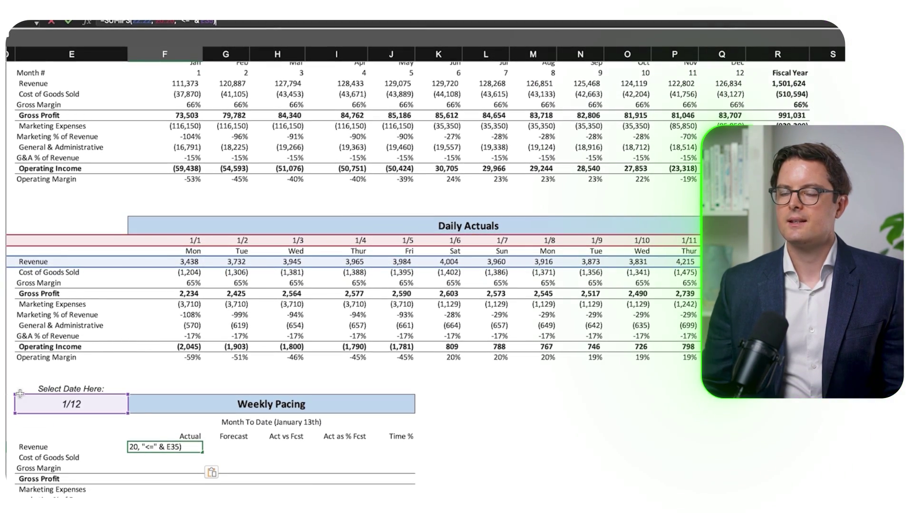
pyautogui.press('Return')
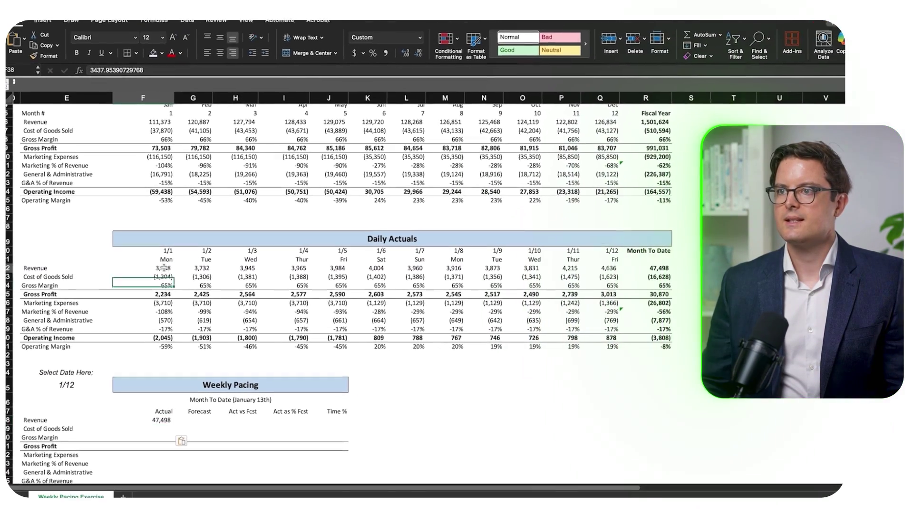
pyautogui.moveTo(183, 261); pyautogui.dragTo(585, 289)
pyautogui.moveTo(479, 291); pyautogui.dragTo(592, 270)
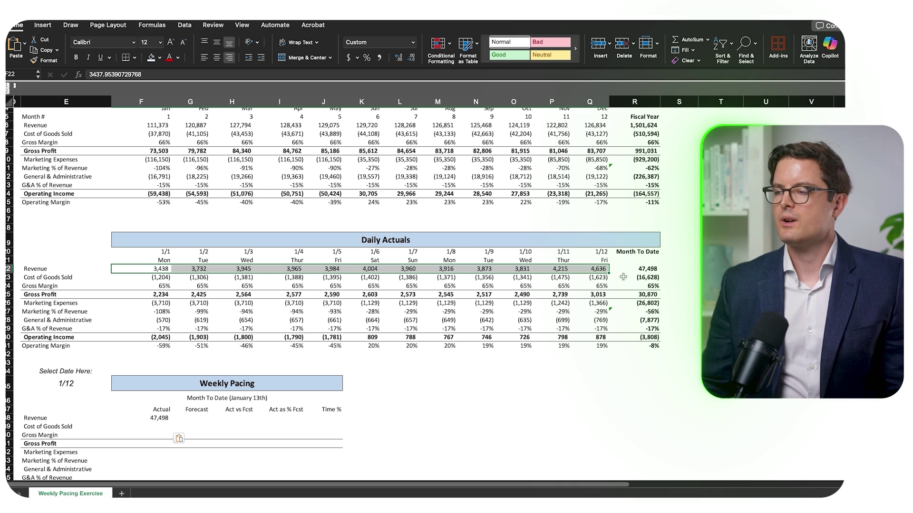
pyautogui.click(647, 269)
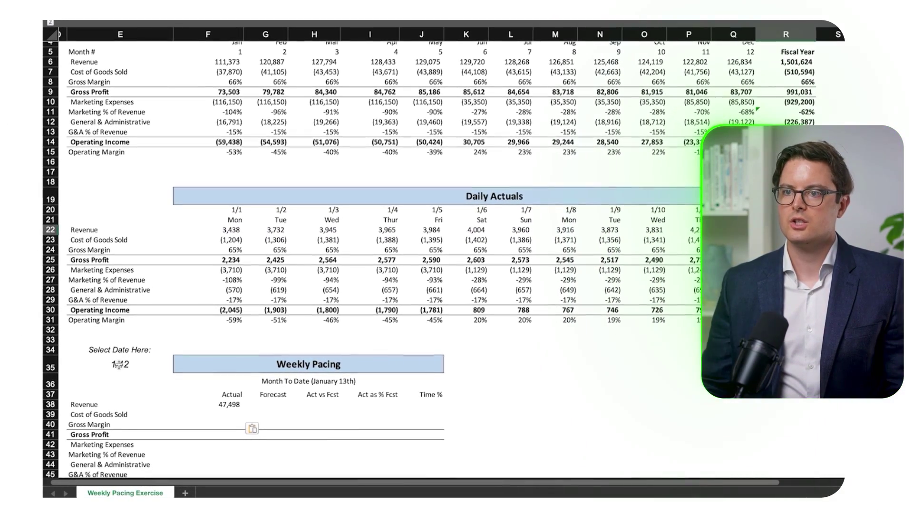
# - Change the E35 date to 1/11 and confirm Revenue Actual recalculates to 42,862
pyautogui.click(119, 365)
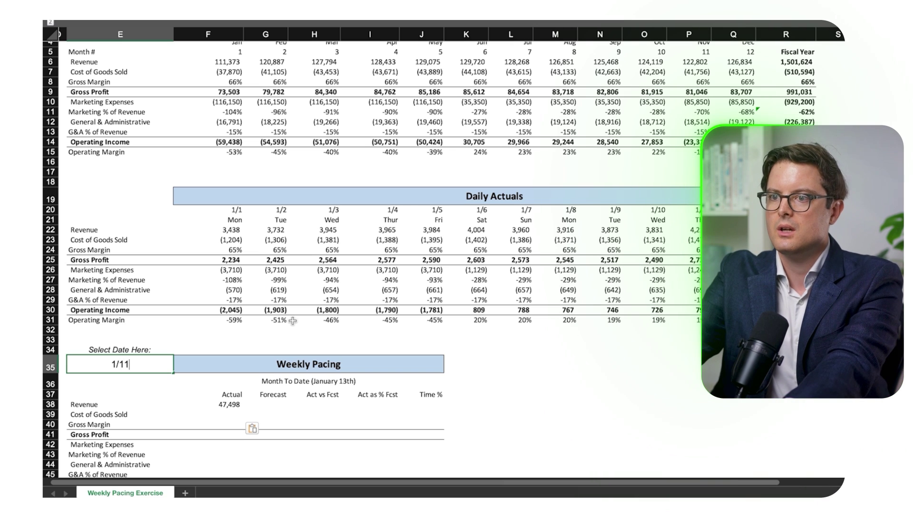
pyautogui.press('Return')
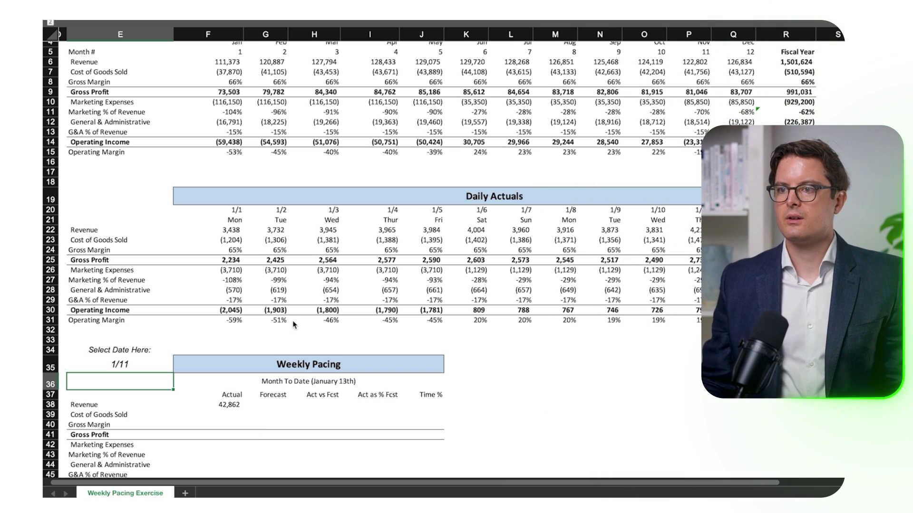
pyautogui.click(224, 408)
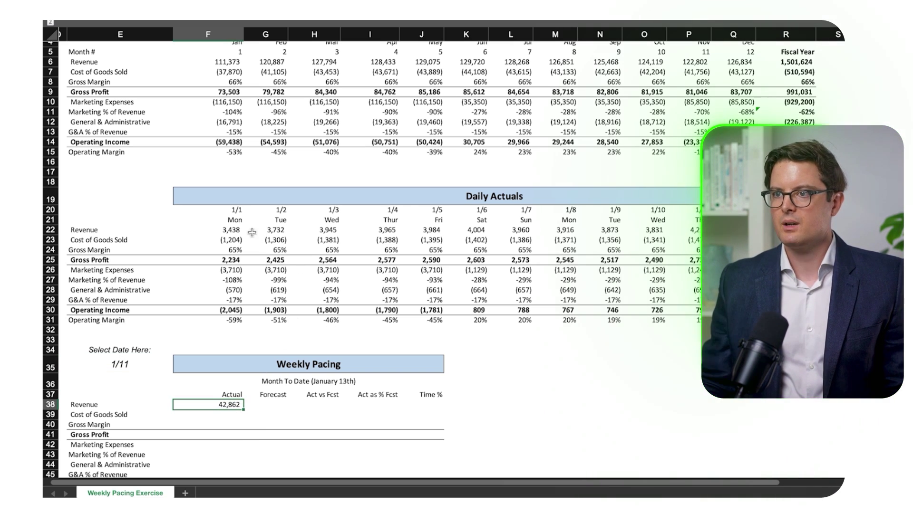
pyautogui.moveTo(233, 230); pyautogui.dragTo(599, 237)
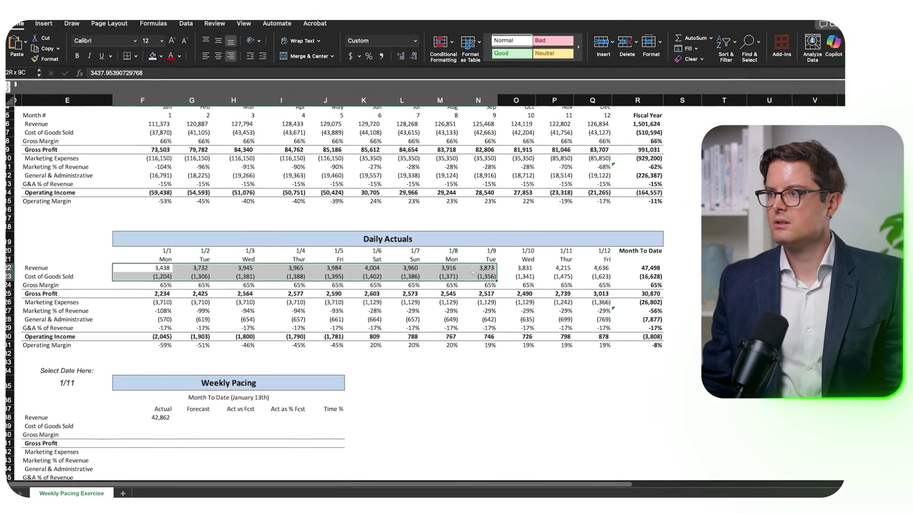
# - Verify the 42,862 total, then make F38's 22:22 range absolute with F4
pyautogui.moveTo(473, 273); pyautogui.dragTo(536, 269)
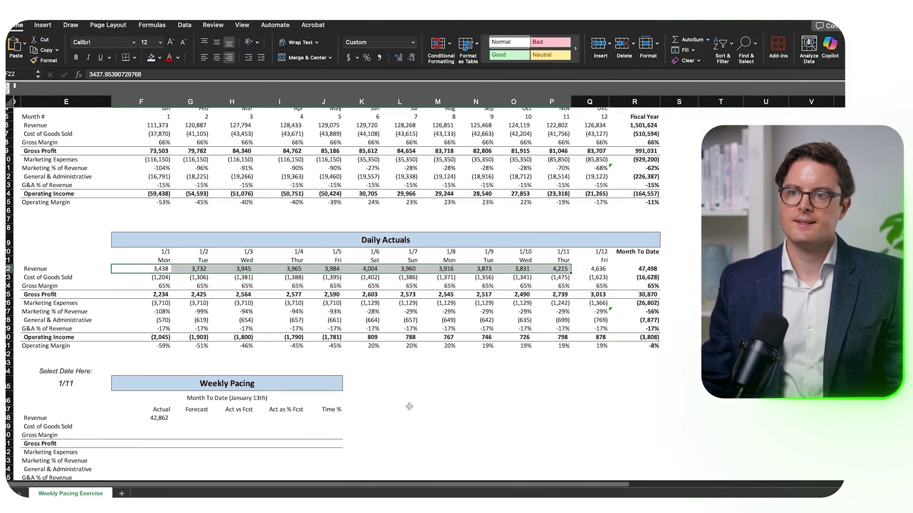
pyautogui.click(164, 418)
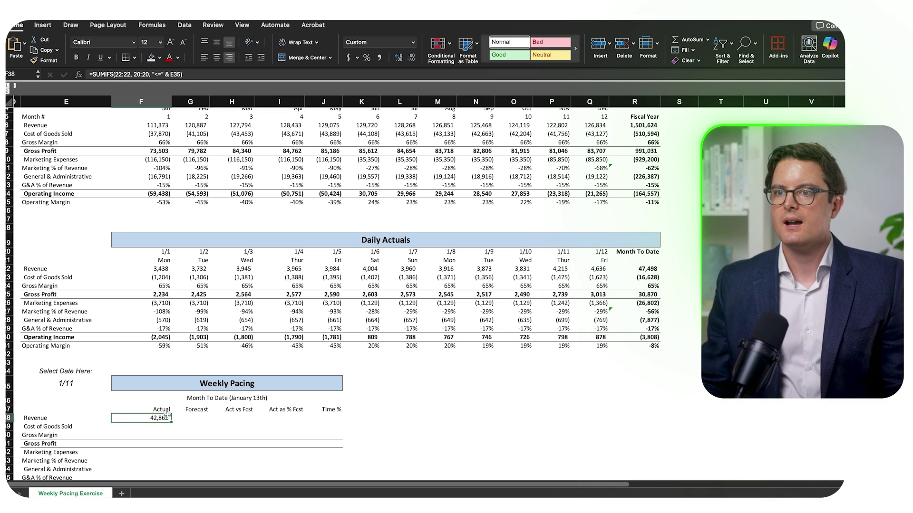
pyautogui.click(118, 74)
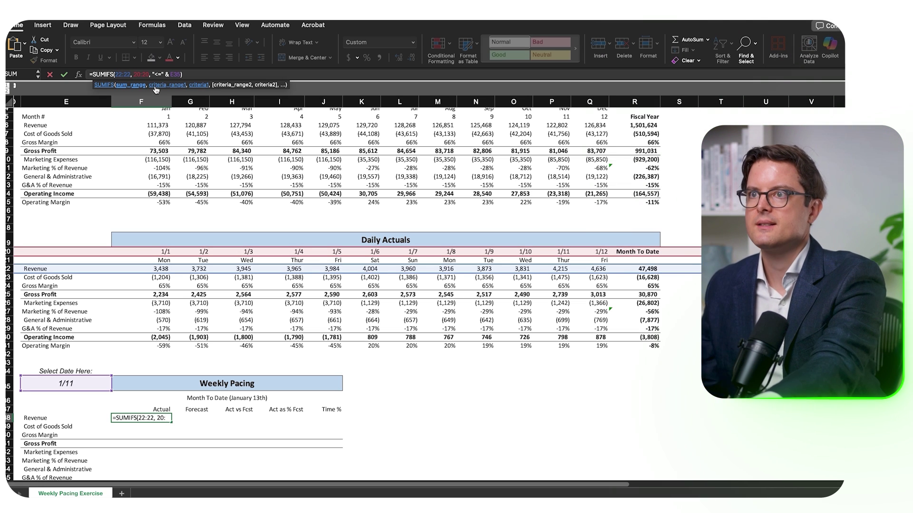
pyautogui.moveTo(116, 74)
pyautogui.mouseDown()
pyautogui.moveTo(157, 75)
pyautogui.moveTo(129, 74)
pyautogui.mouseUp()
pyautogui.press('F4')
pyautogui.press('F4')
pyautogui.press('F4')
pyautogui.press('Return')
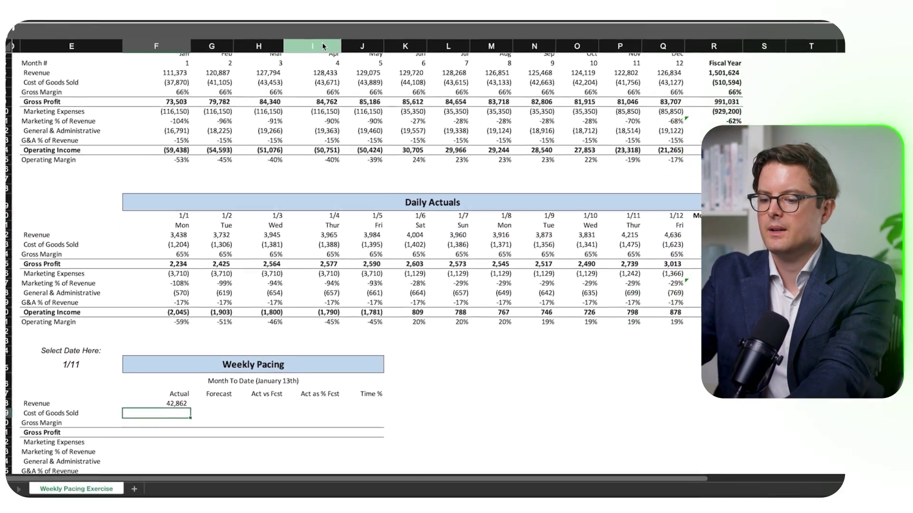
# - Copy the Revenue Actual formula into the Cost of Goods Sold, Marketing and G&A Actual cells
pyautogui.hotkey('ctrl', 'c')
pyautogui.hotkey('ctrl', 'v')
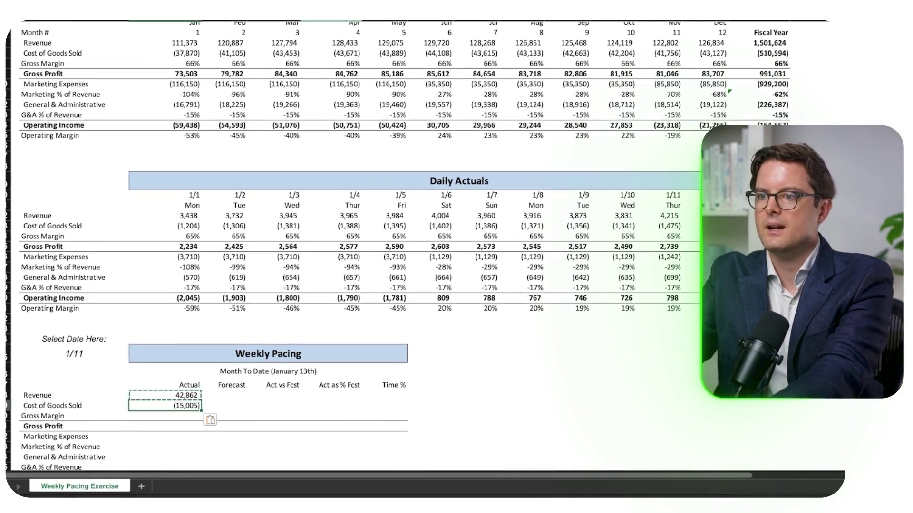
pyautogui.click(165, 437)
pyautogui.hotkey('ctrl', 'v')
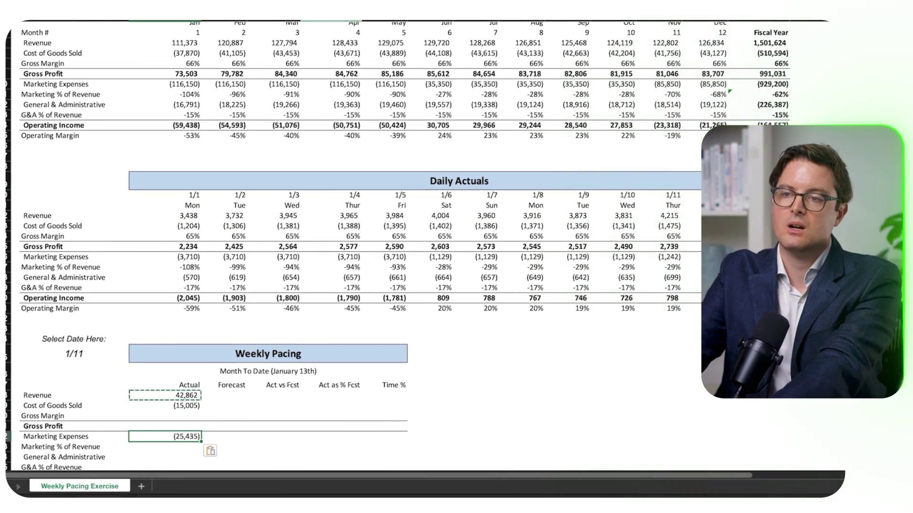
pyautogui.click(165, 457)
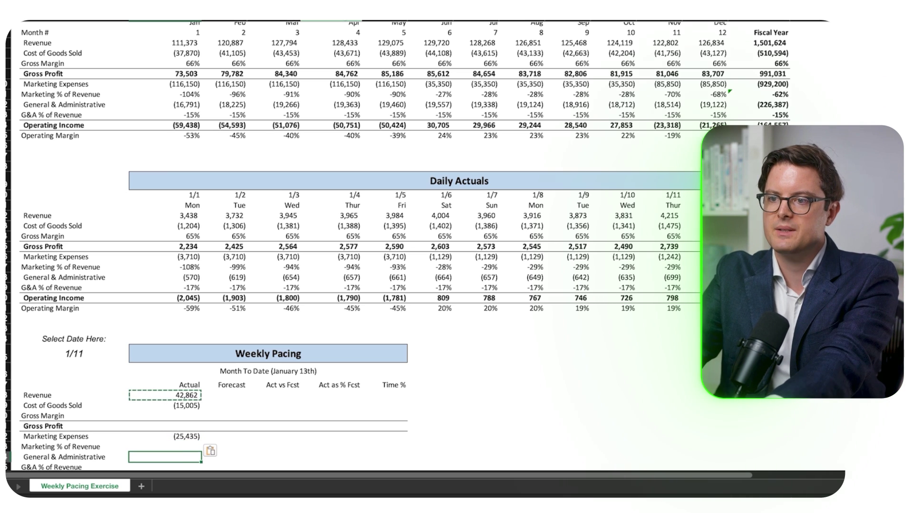
pyautogui.press('F2')
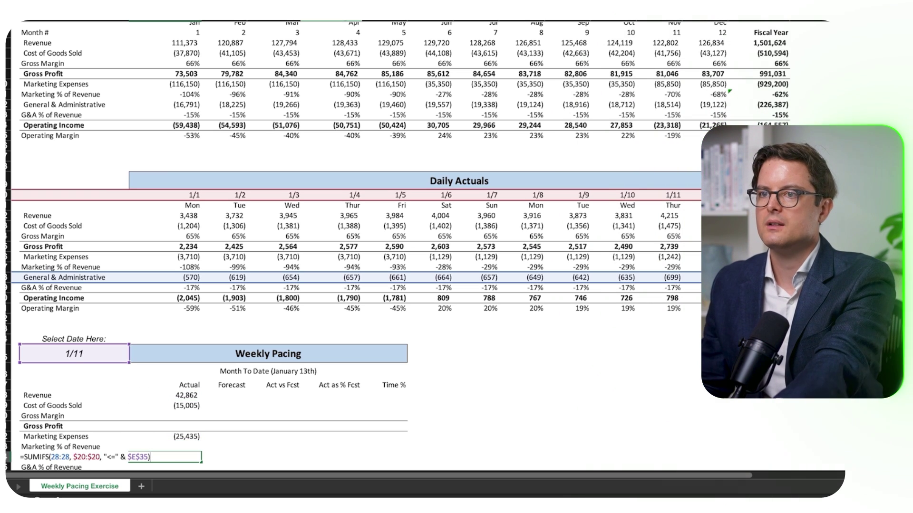
pyautogui.press('Escape')
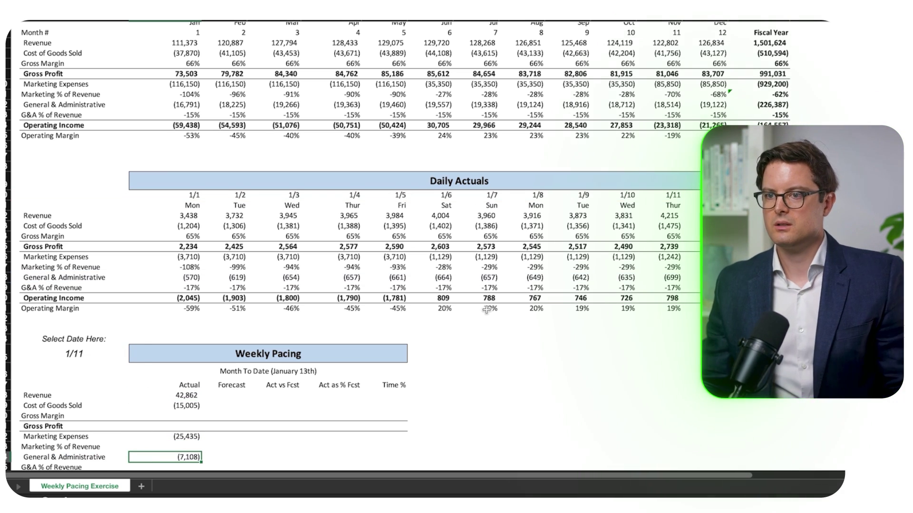
pyautogui.scroll(-3, 486, 309)
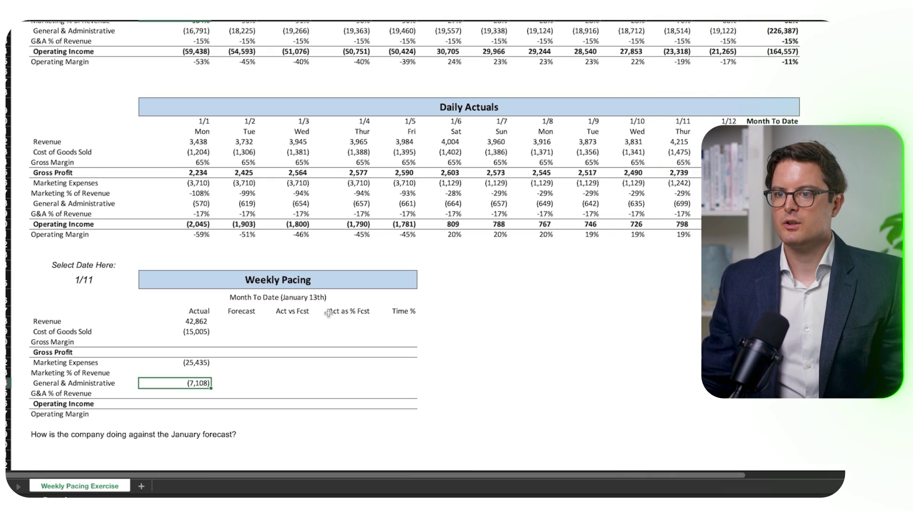
# - Enter the Gross Margin Actual formula from Revenue and Cost of Goods Sold
pyautogui.click(199, 341)
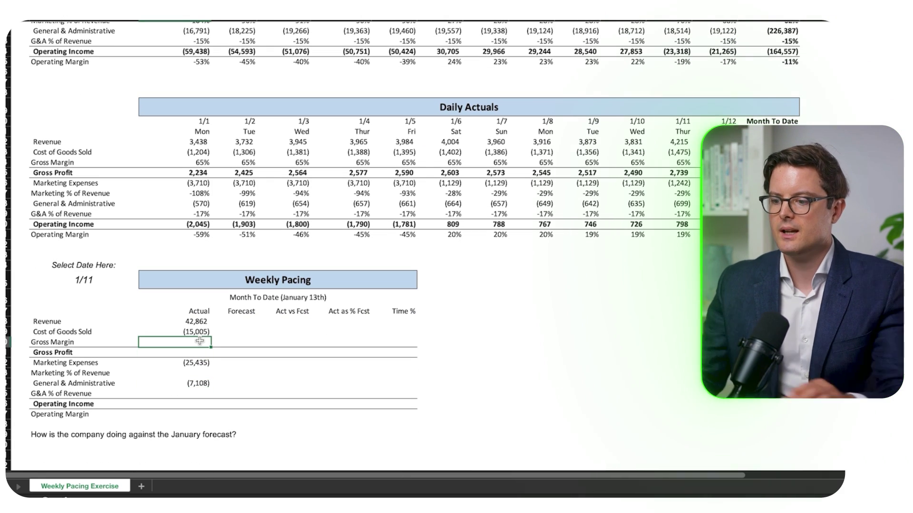
pyautogui.write('=(')
pyautogui.press('Up')
pyautogui.press('Up')
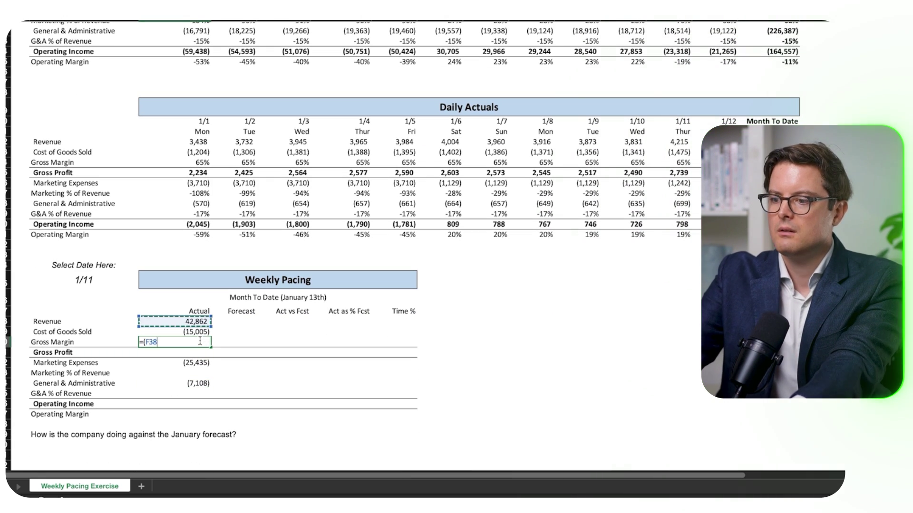
pyautogui.write('+')
pyautogui.press('Up')
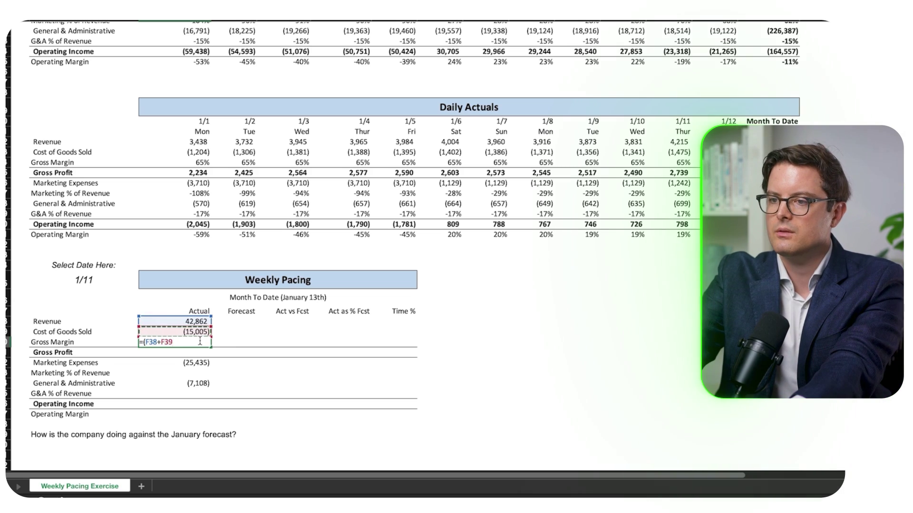
pyautogui.write(')/')
pyautogui.press('Up')
pyautogui.press('Up')
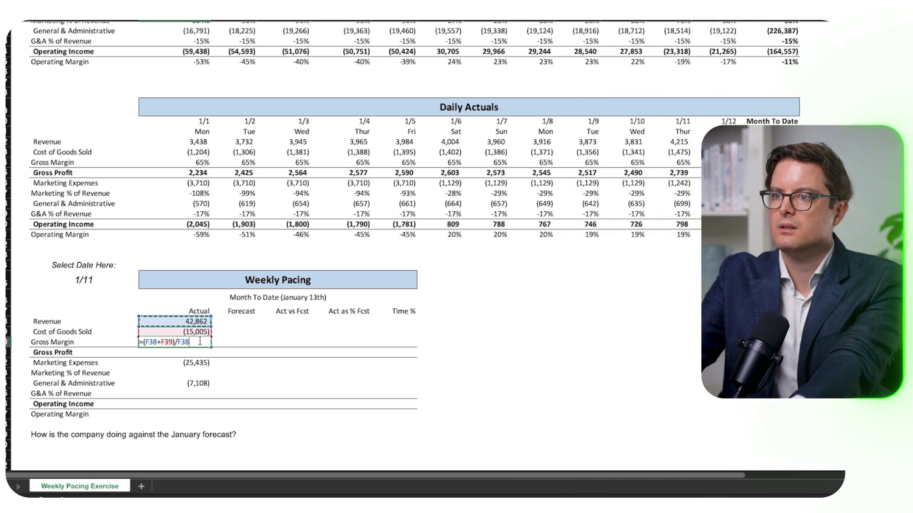
pyautogui.press('Return')
# - Enter the Gross Profit Actual as Revenue plus Cost of Goods Sold, giving 27,857
pyautogui.write('=')
pyautogui.press('Up')
pyautogui.press('Up')
pyautogui.press('Up')
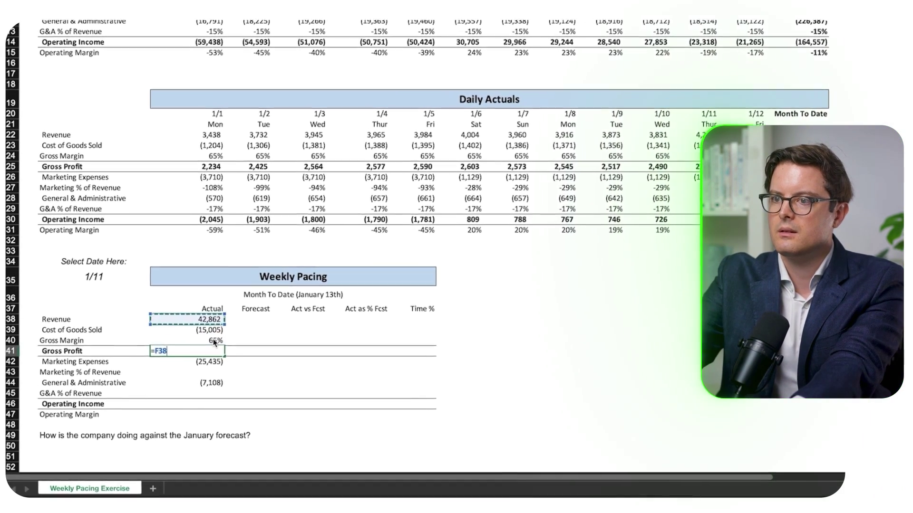
pyautogui.write('+')
pyautogui.press('Up')
pyautogui.press('Up')
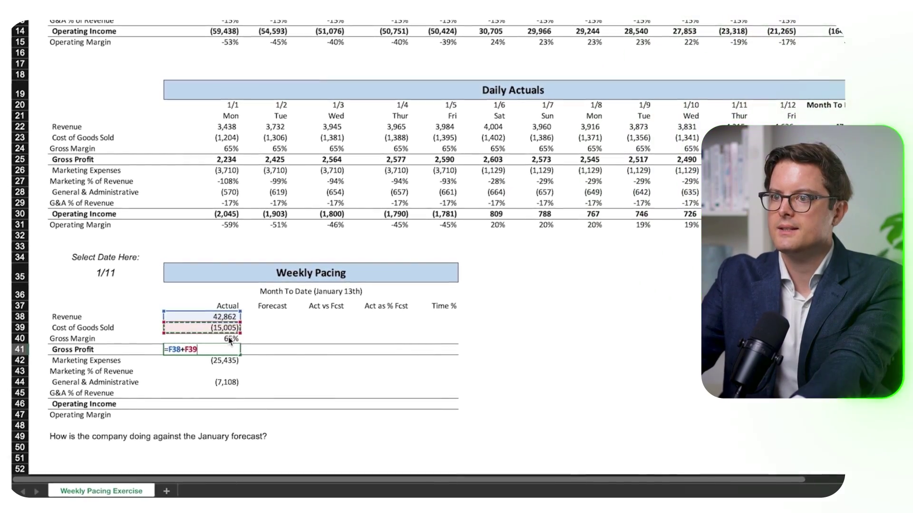
pyautogui.press('Return')
pyautogui.press('Down')
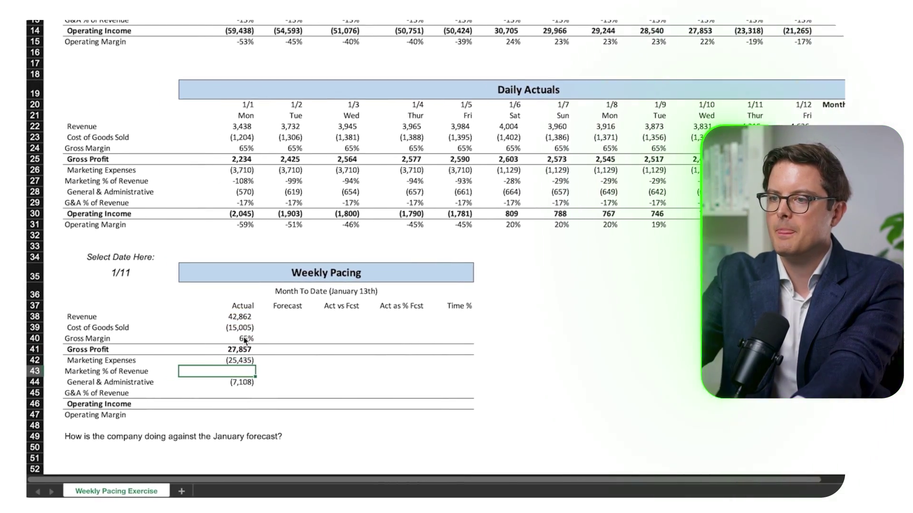
# - Add Marketing and G&A % of Revenue formulas dividing each by Revenue Actual (G&A -17%)
pyautogui.write('=')
pyautogui.press('Up')
pyautogui.write('/')
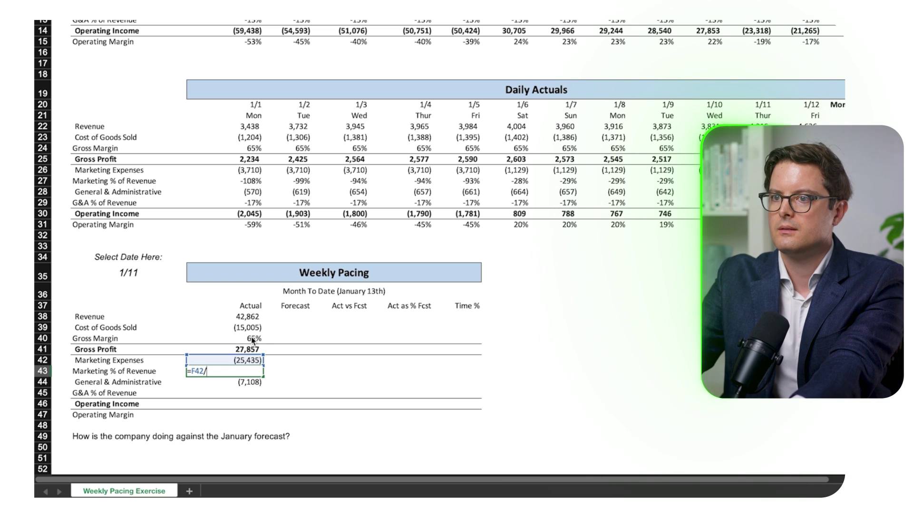
pyautogui.press('Up')
pyautogui.press('Up')
pyautogui.press('Up')
pyautogui.press('Up')
pyautogui.press('Up')
pyautogui.press('Return')
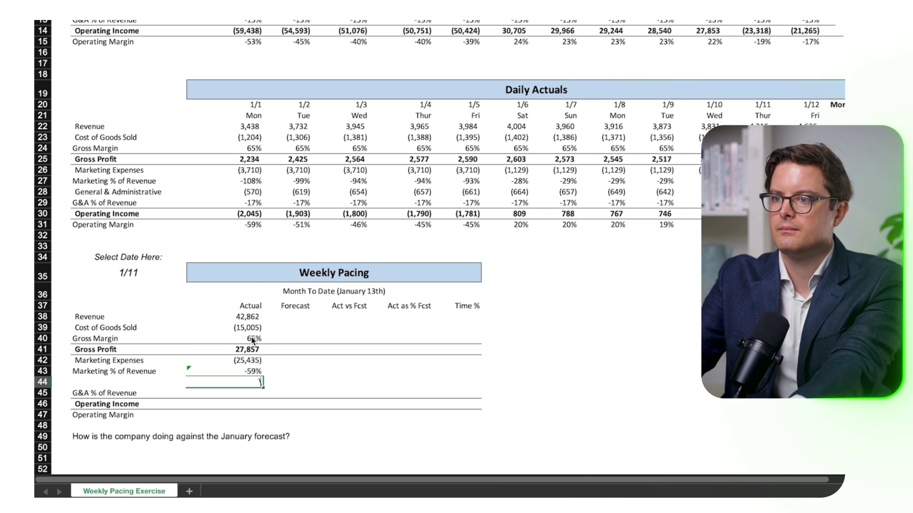
pyautogui.press('Down')
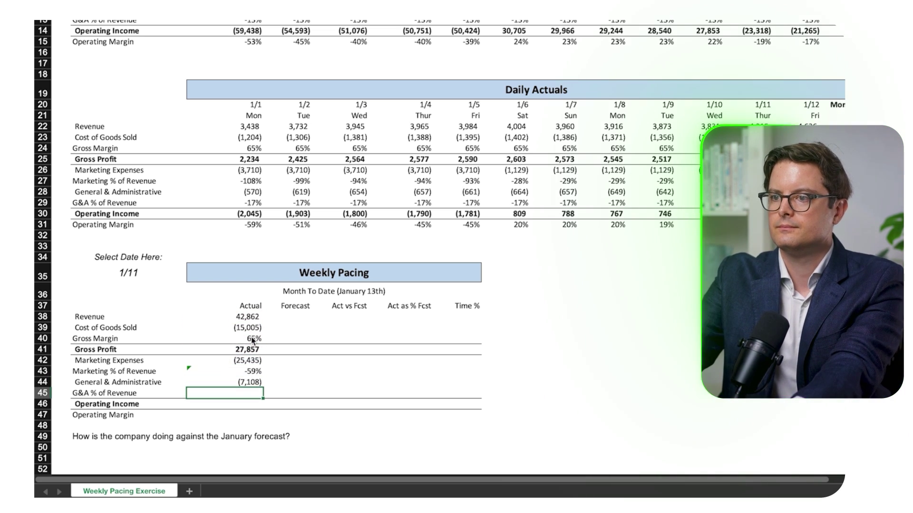
pyautogui.write('=')
pyautogui.press('Up')
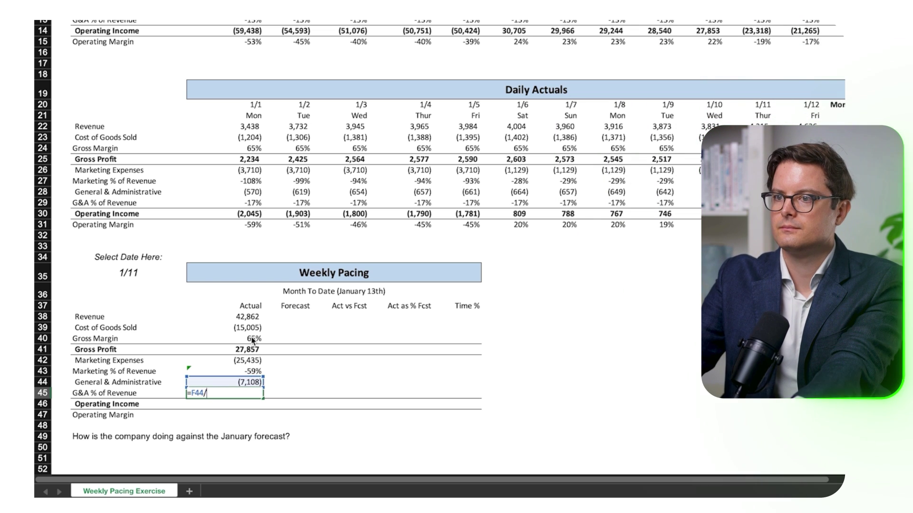
pyautogui.write('/')
pyautogui.press('Up')
pyautogui.press('Up')
pyautogui.press('Up')
pyautogui.press('Up')
pyautogui.press('Up')
pyautogui.press('Up')
pyautogui.press('Up')
pyautogui.press('Return')
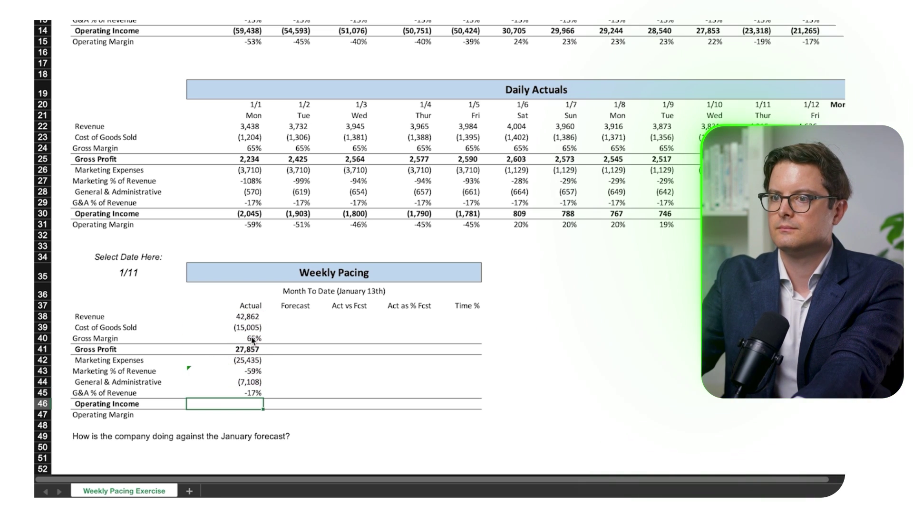
# - Enter Operating Income as Gross Profit plus Marketing and G&A, a 4,687 loss
pyautogui.write('=')
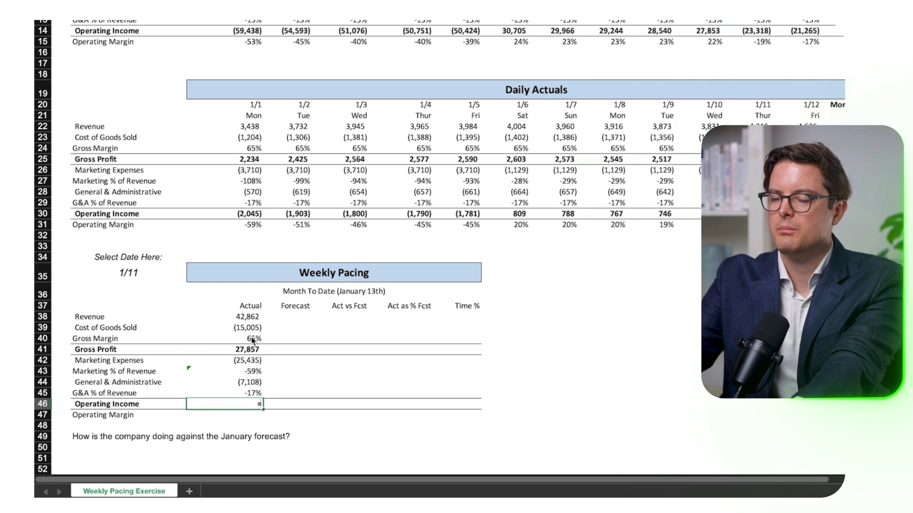
pyautogui.press('Up')
pyautogui.press('Up')
pyautogui.press('Up')
pyautogui.press('Up')
pyautogui.press('Up')
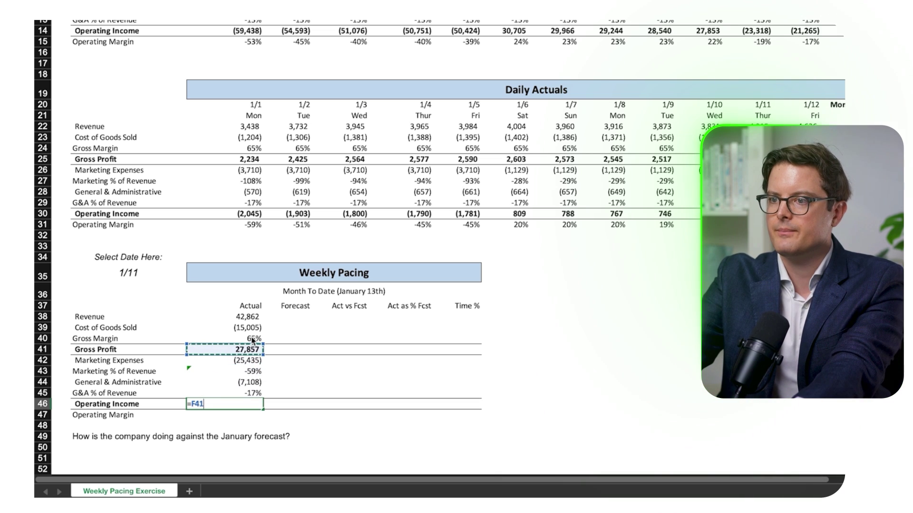
pyautogui.write('+')
pyautogui.press('Up')
pyautogui.press('Up')
pyautogui.press('Up')
pyautogui.press('Up')
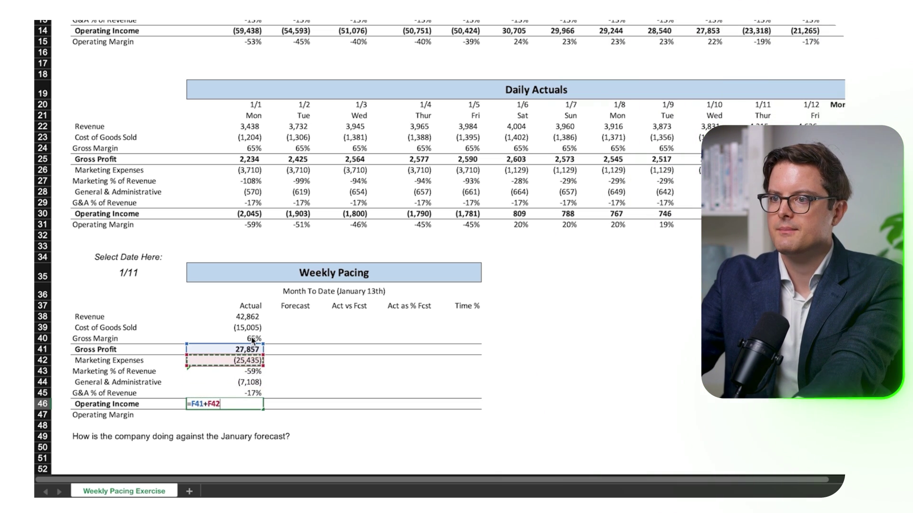
pyautogui.write('+')
pyautogui.press('Up')
pyautogui.press('Up')
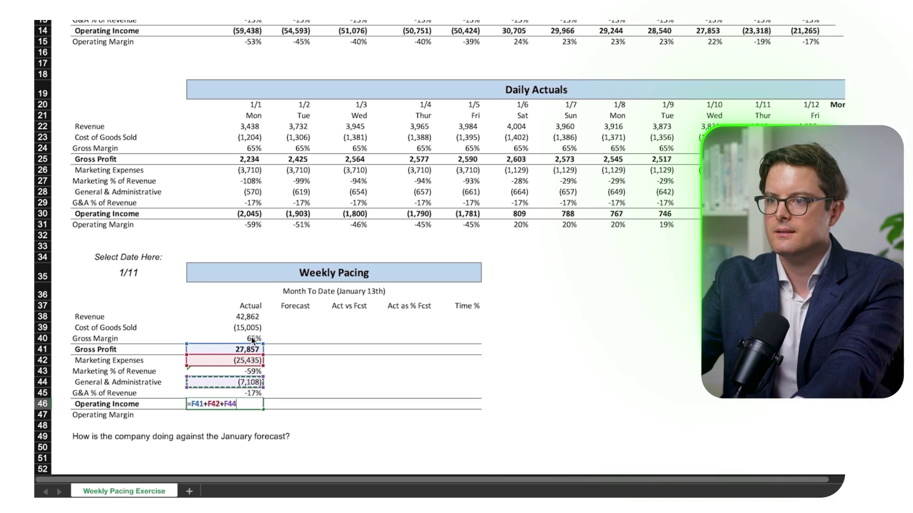
pyautogui.press('Return')
# - Enter Operating Margin as Operating Income divided by Revenue Actual, giving -11%
pyautogui.write('=')
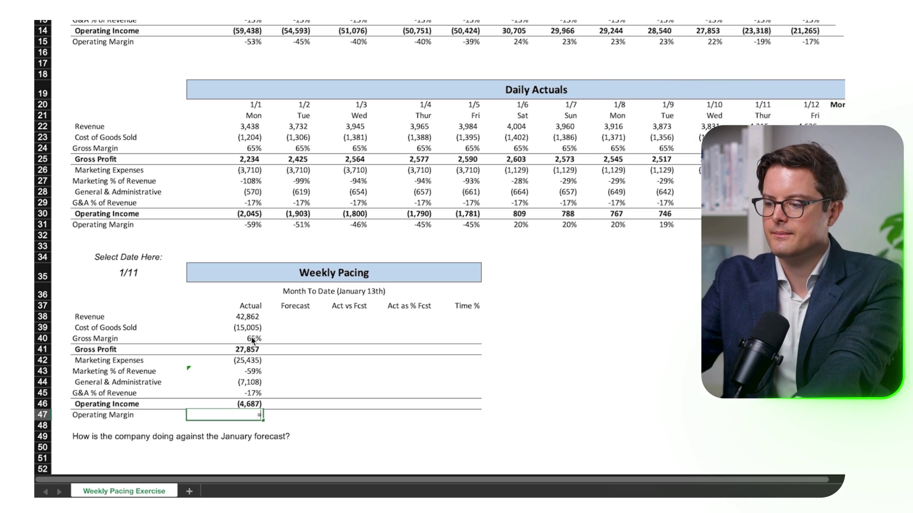
pyautogui.press('Up')
pyautogui.write('/')
pyautogui.press('Up')
pyautogui.press('Up')
pyautogui.press('Up')
pyautogui.press('Up')
pyautogui.press('Up')
pyautogui.press('Up')
pyautogui.press('Up')
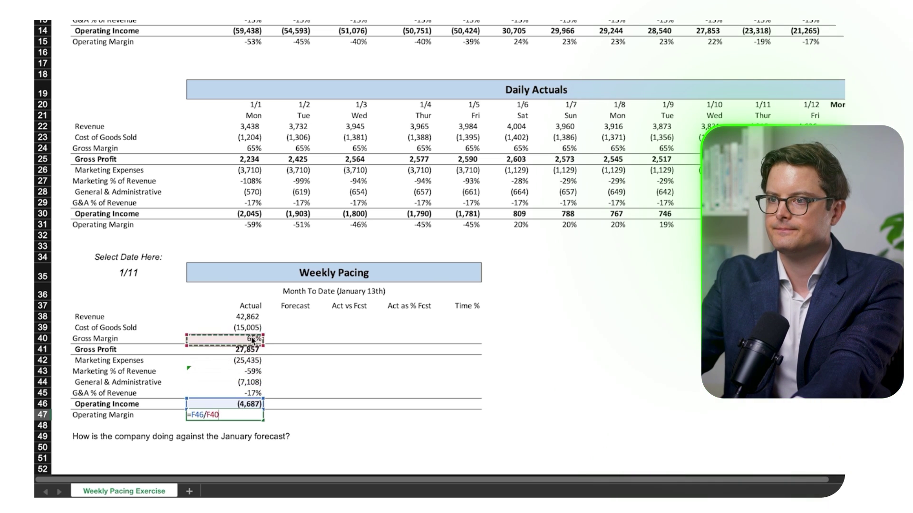
pyautogui.press('Up')
pyautogui.press('Up')
pyautogui.press('Return')
pyautogui.press('Up')
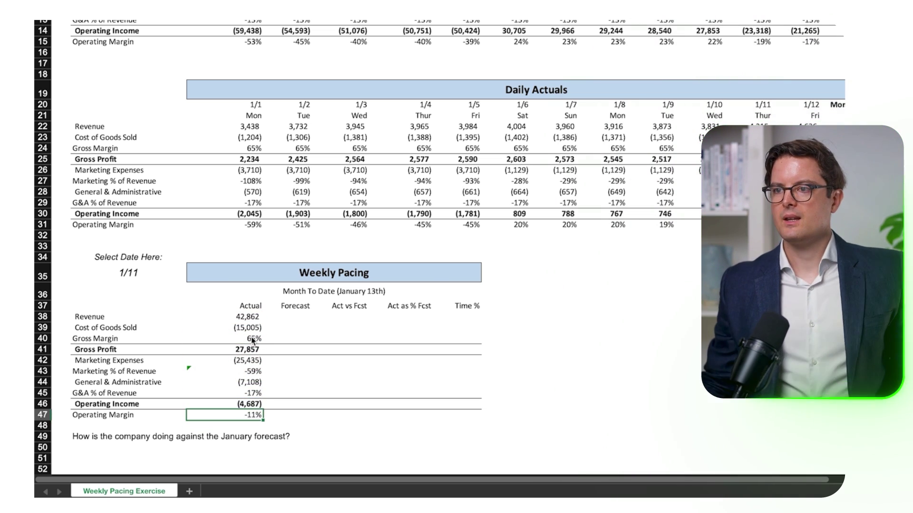
# - Type 1/12 into E35 so revenue updates to 47,498 and operating margin to -8%
pyautogui.click(294, 316)
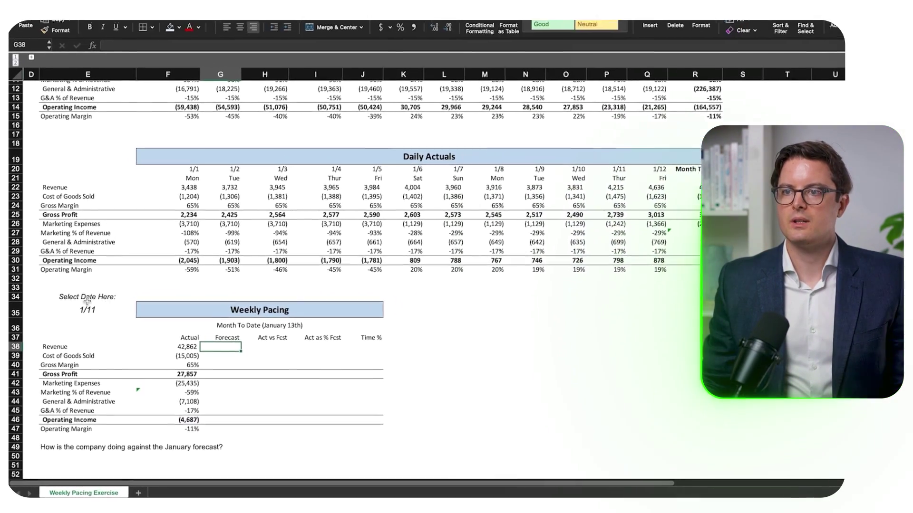
pyautogui.click(88, 310)
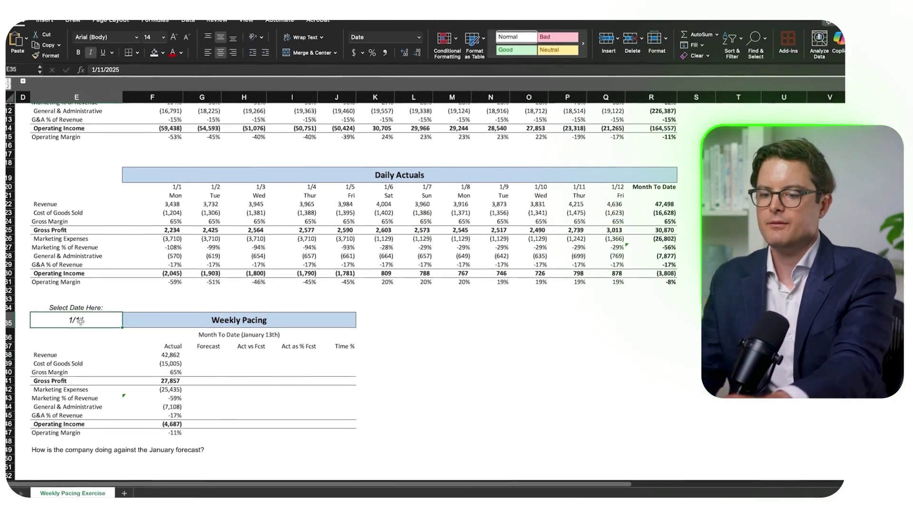
pyautogui.write('1/12')
pyautogui.press('Return')
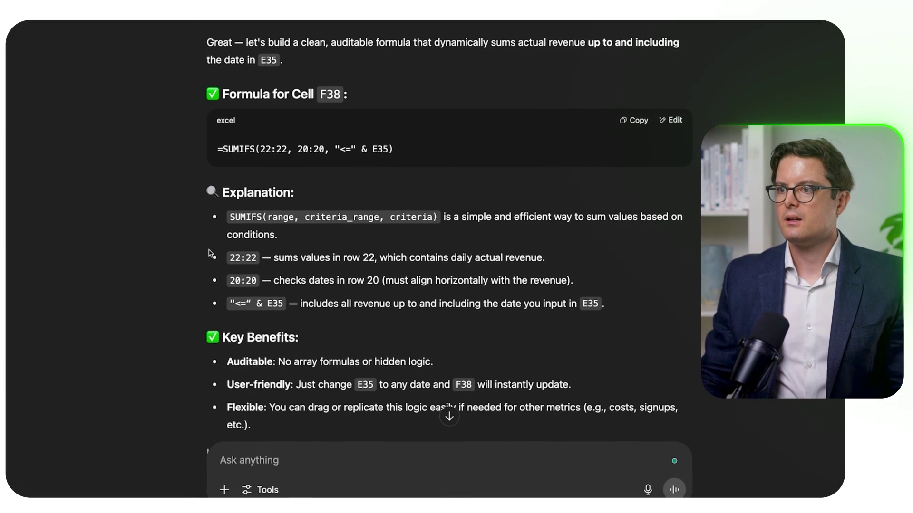
# - Paste and send the request for a G38 formula looking up monthly revenue forecast from E35
pyautogui.click(236, 460)
pyautogui.hotkey('ctrl', 'v')
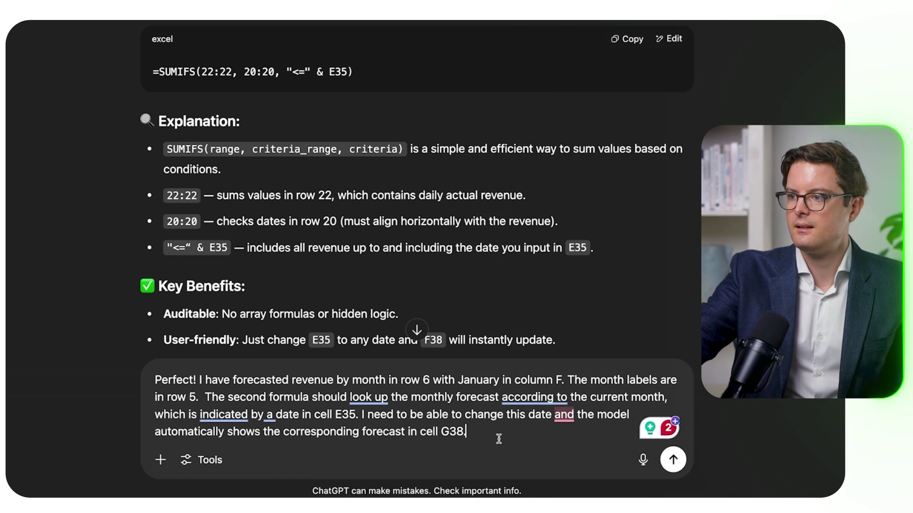
pyautogui.press('Return')
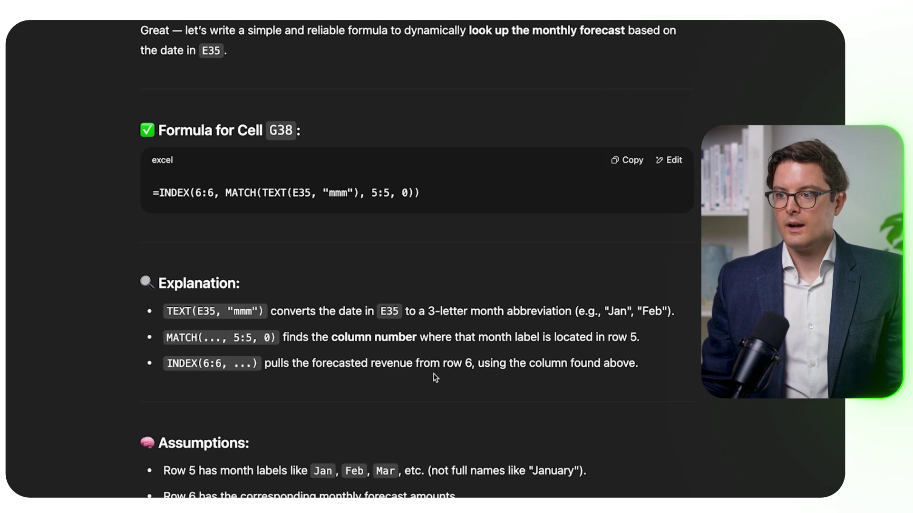
# - Scroll through ChatGPT's INDEX/MATCH forecast formula and its stated assumptions
pyautogui.scroll(-5, 433, 378)
pyautogui.scroll(3, 435, 378)
pyautogui.scroll(3, 434, 378)
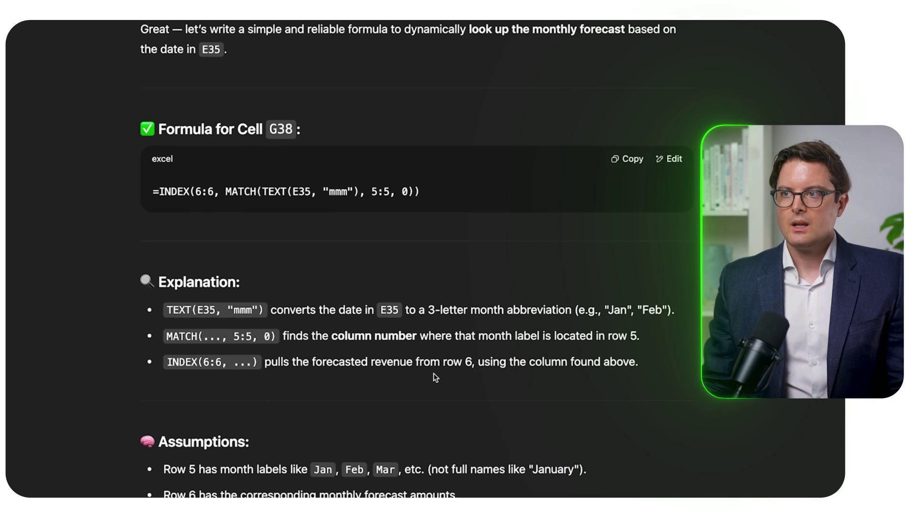
pyautogui.scroll(-4, 275, 247)
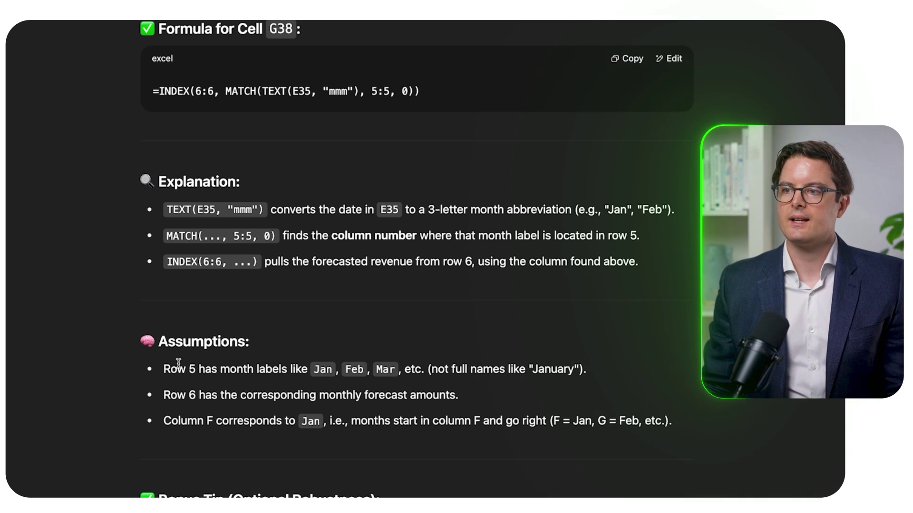
pyautogui.scroll(-1, 179, 364)
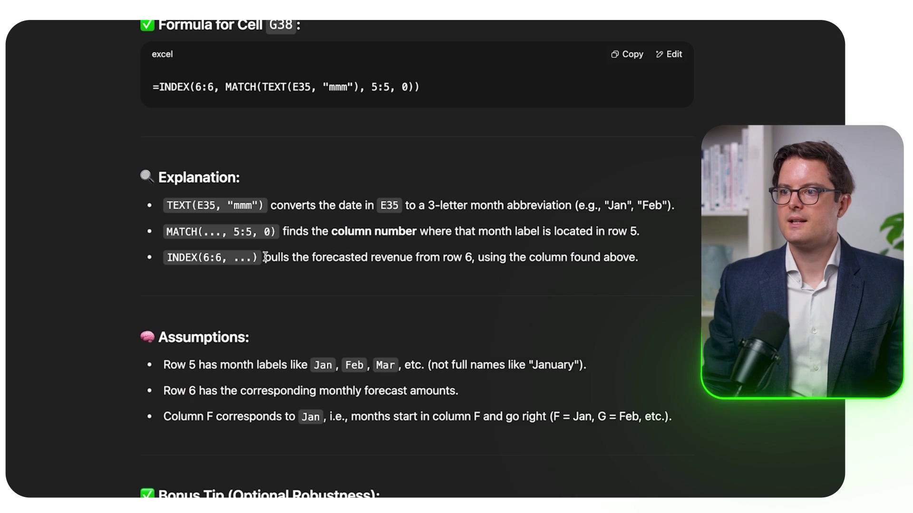
# - Type a correction that row 5 months are numbers, e.g. 1 for January, 2 for February
pyautogui.scroll(-3, 218, 350)
pyautogui.scroll(-4, 191, 423)
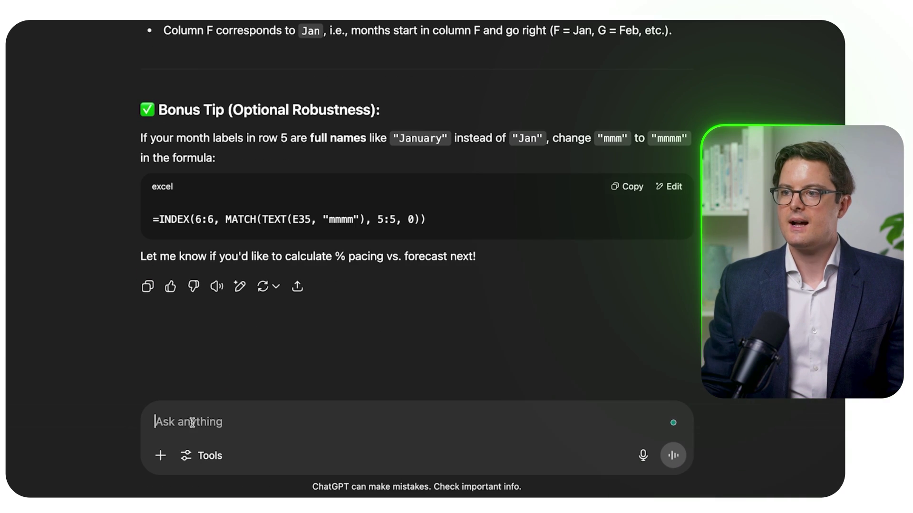
pyautogui.write('Actually, the m')
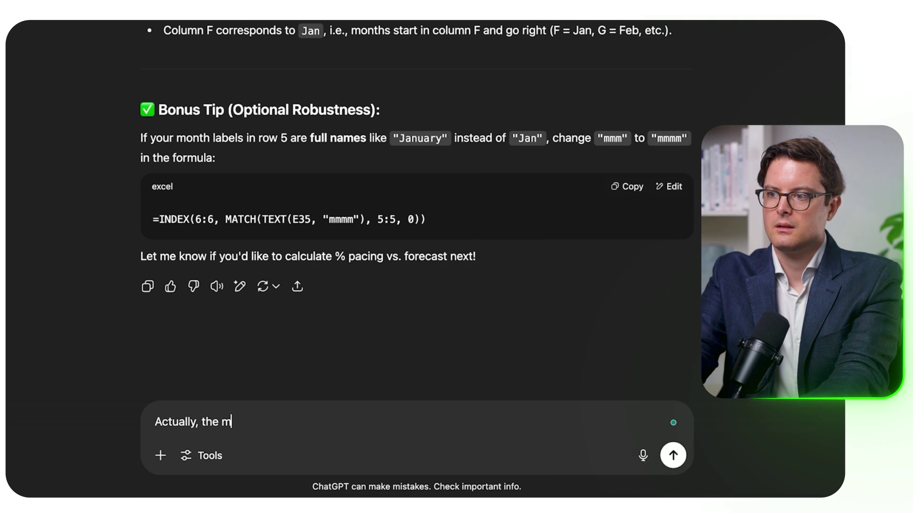
pyautogui.write('onth in ro')
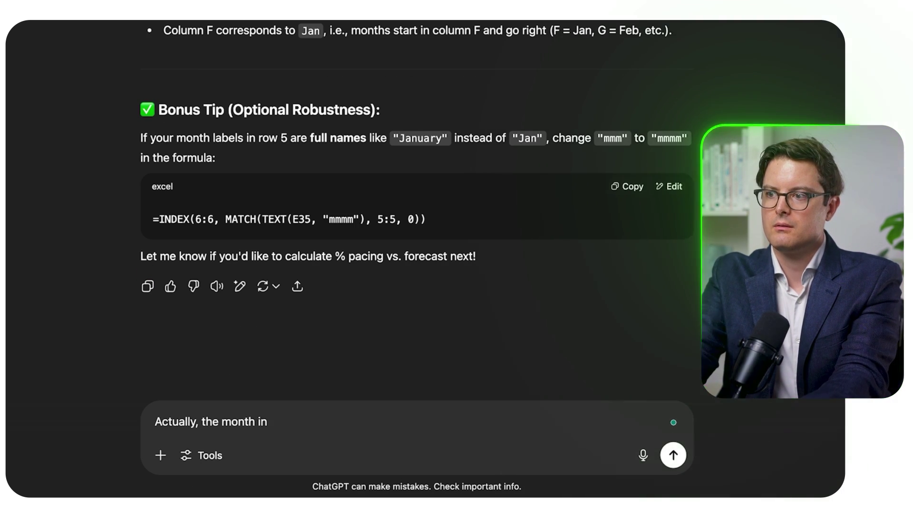
pyautogui.write('w 54')
pyautogui.press('BackSpace')
pyautogui.press('BackSpace')
pyautogui.press('BackSpace')
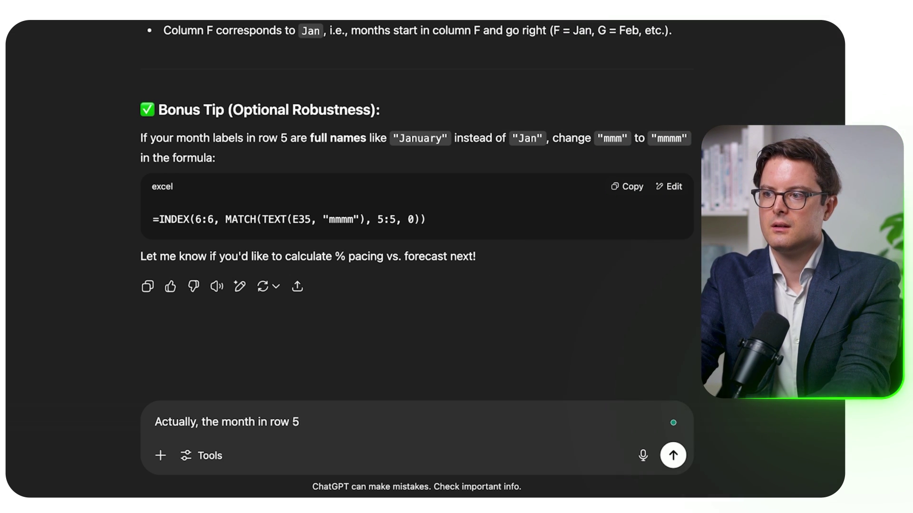
pyautogui.write('is provided a')
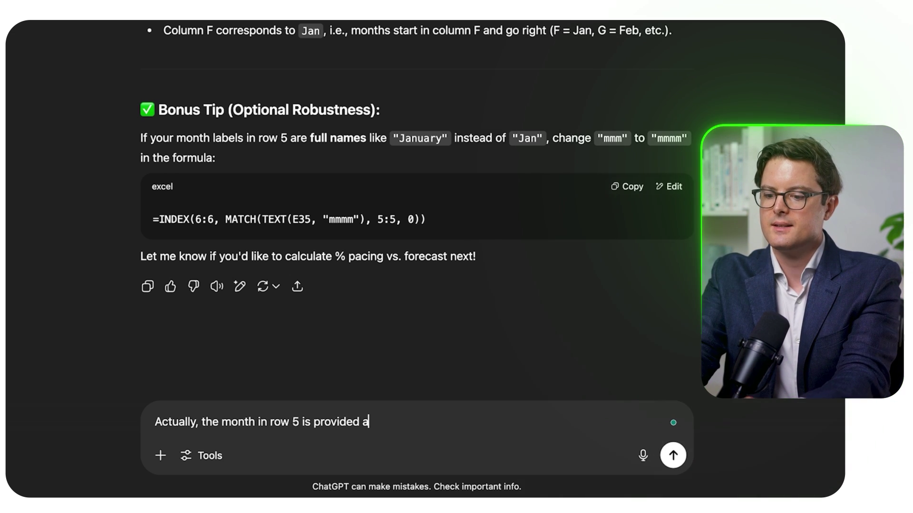
pyautogui.write('s a number, so fore')
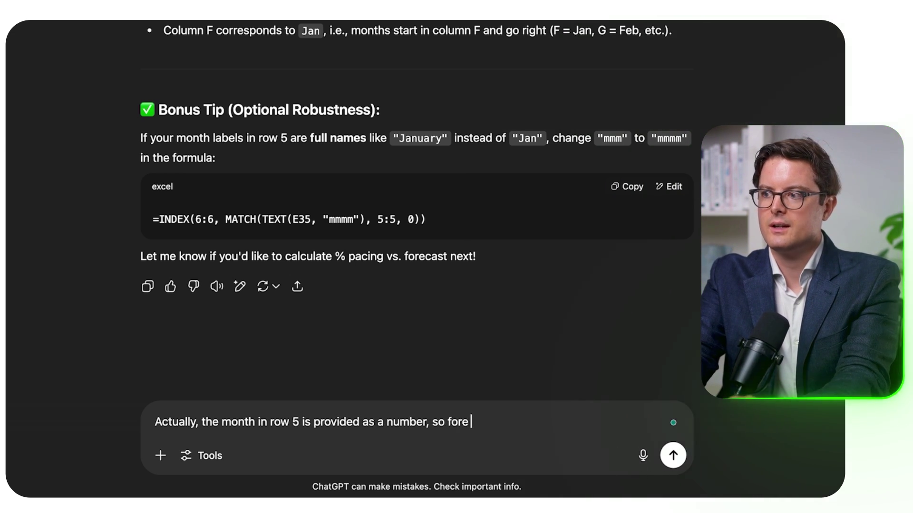
pyautogui.write('xample 1 is ')
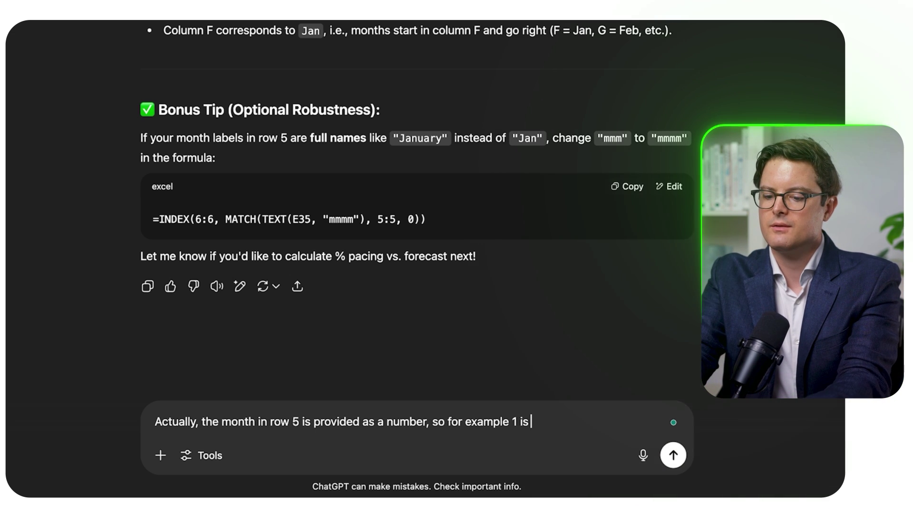
pyautogui.write('for January, 2')
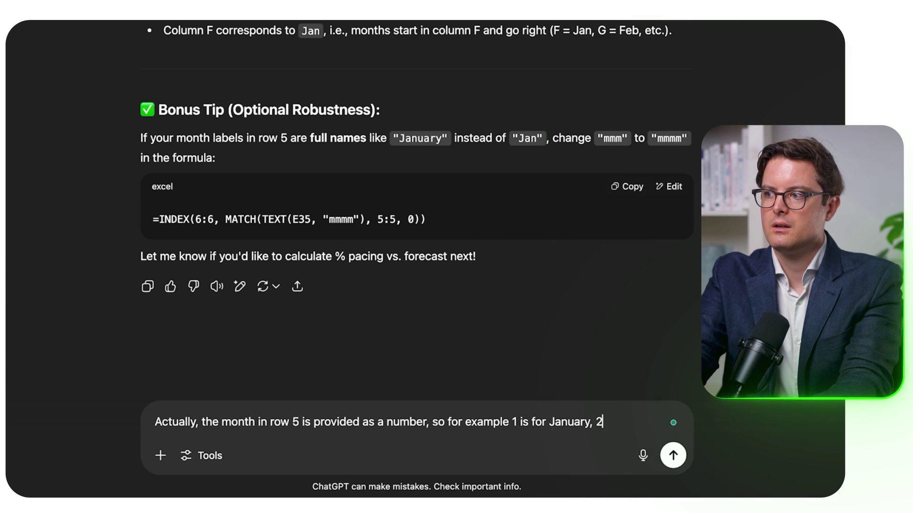
pyautogui.write(' is for February')
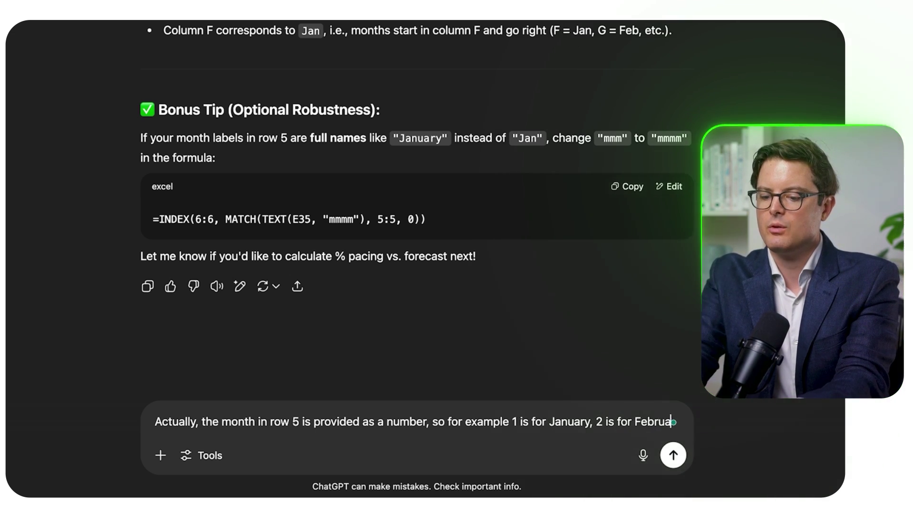
pyautogui.write(' and')
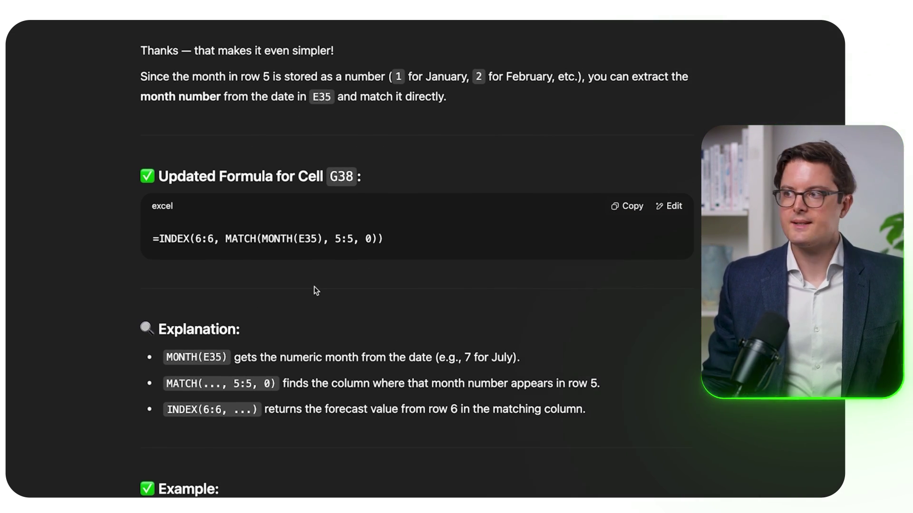
# - Copy ChatGPT's MONTH-based INDEX/MATCH formula and select Forecast Revenue cell G38 in Excel
pyautogui.click(633, 208)
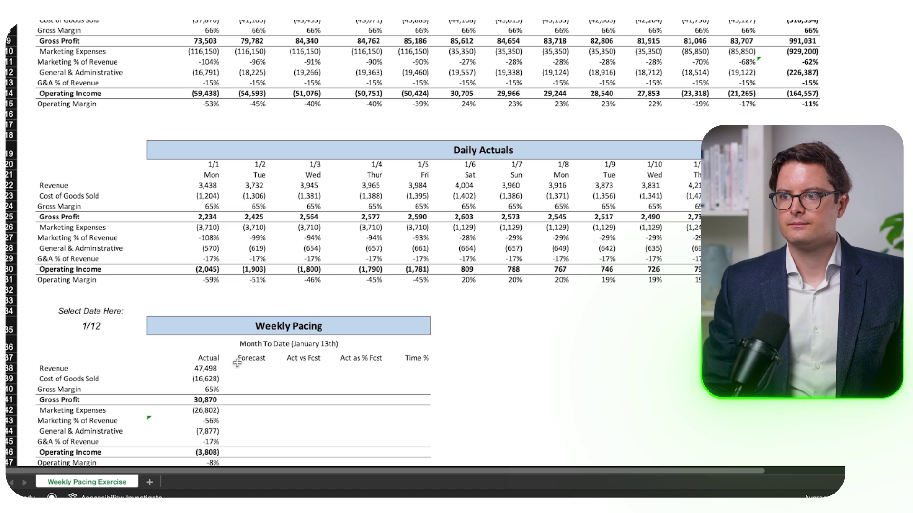
pyautogui.click(241, 367)
# - Paste the MONTH-based lookup formula into G38 and compare it with January's forecast in F6
pyautogui.hotkey('ctrl', 'v')
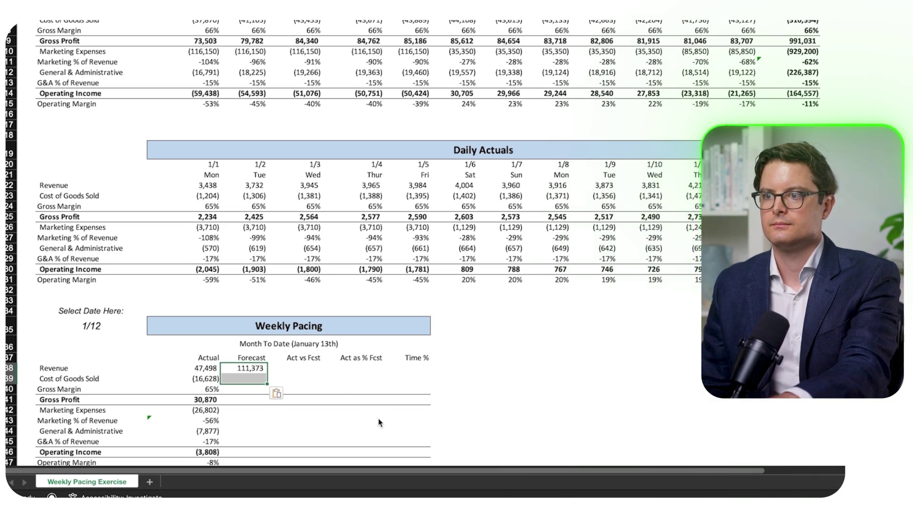
pyautogui.click(235, 365)
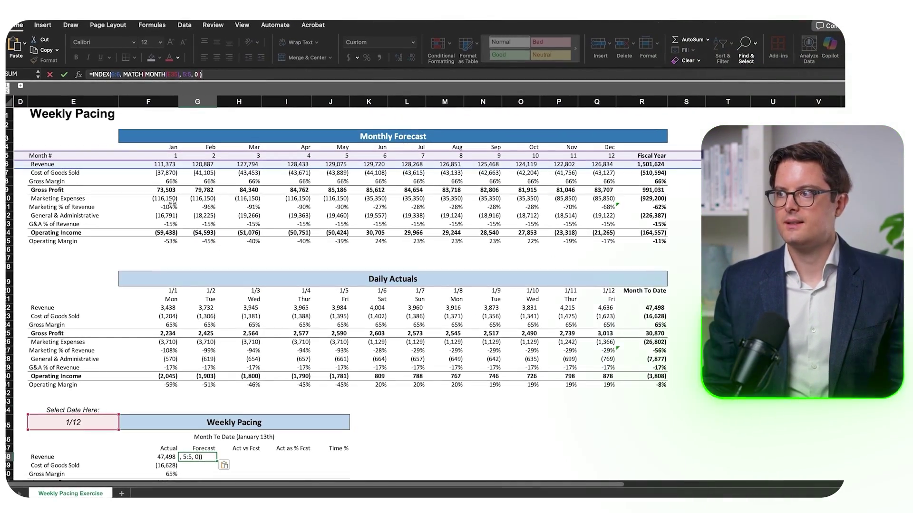
pyautogui.press('Escape')
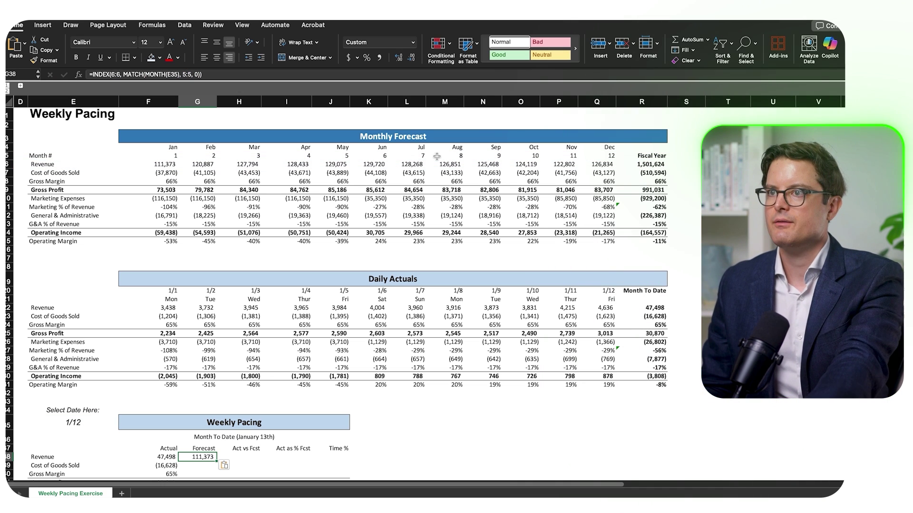
pyautogui.click(171, 165)
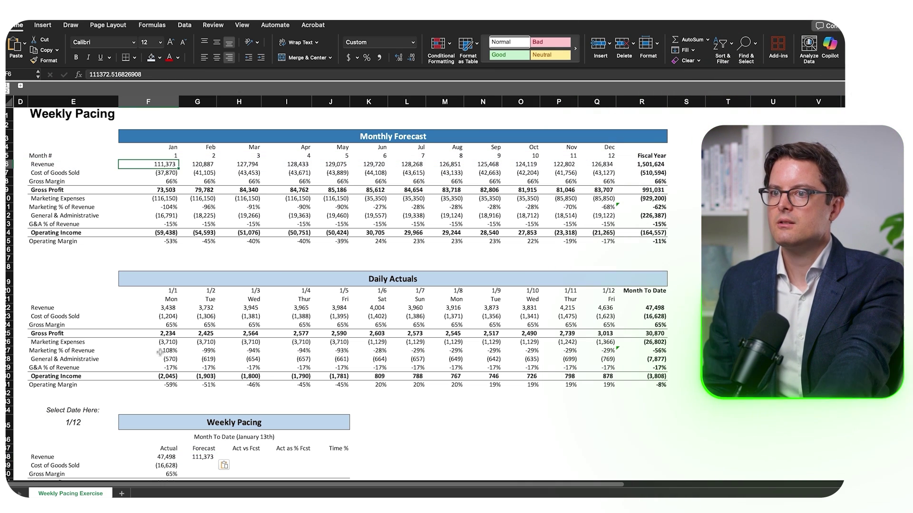
# - Test date 2/5 in E35 (G38 returns February's 120,887), then restore E35 to 1/12
pyautogui.click(67, 420)
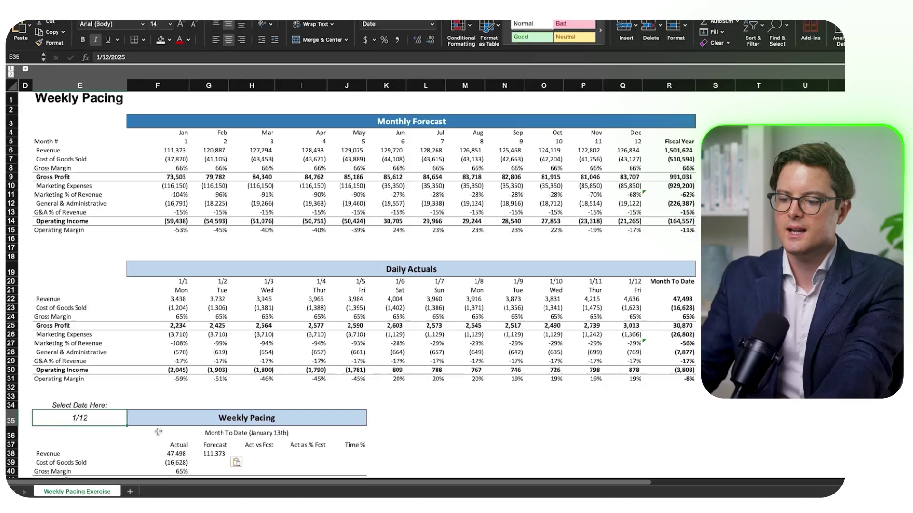
pyautogui.write('2/5')
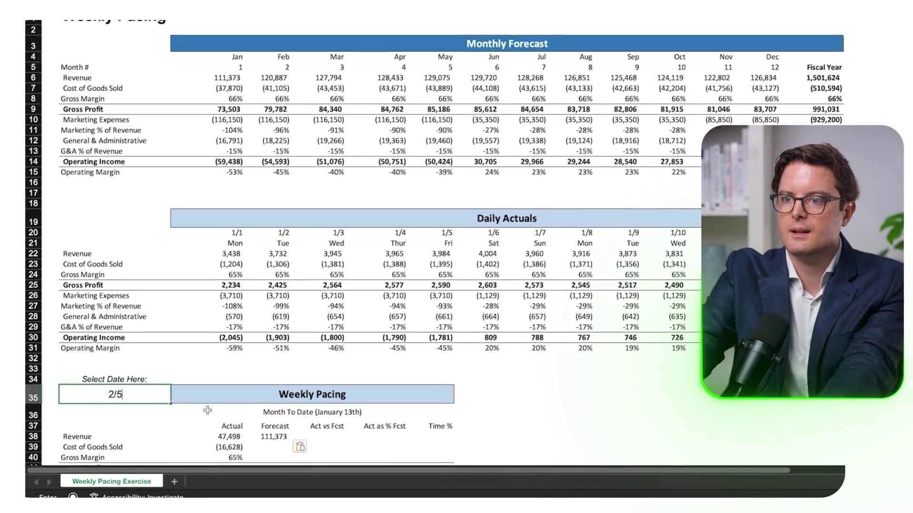
pyautogui.press('Return')
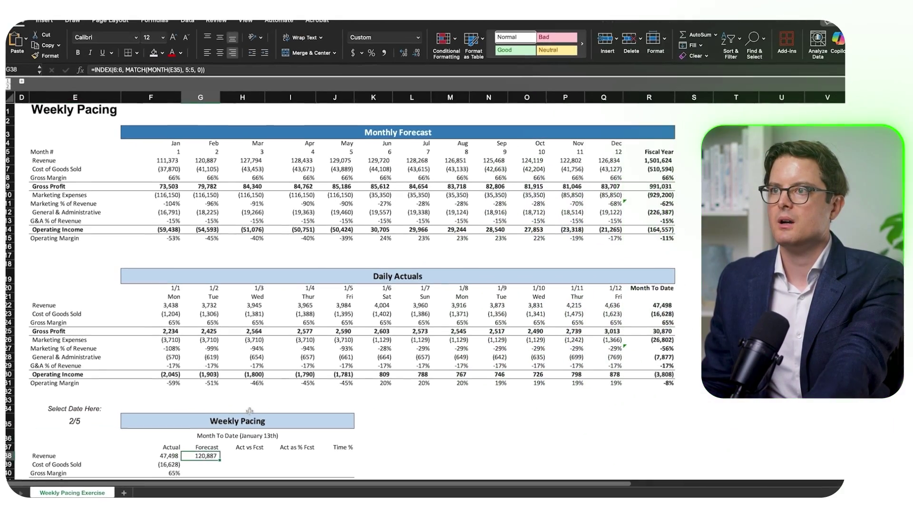
pyautogui.click(274, 77)
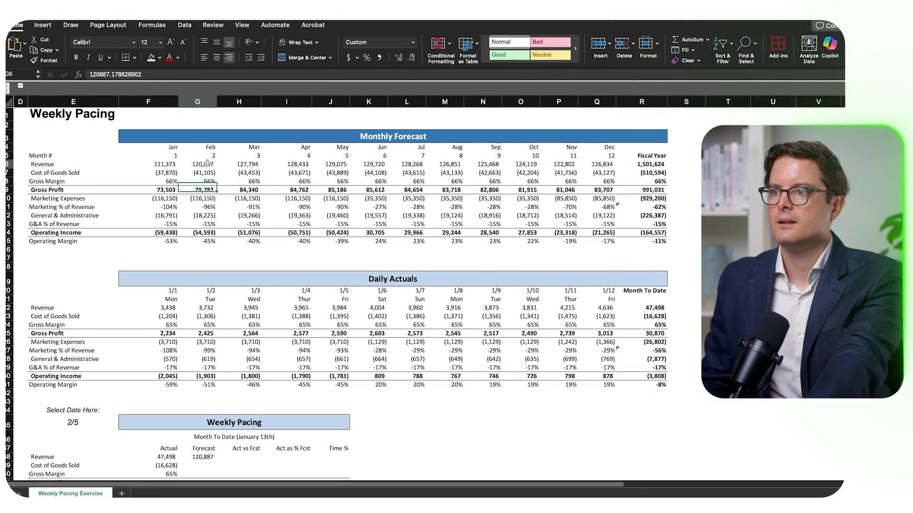
pyautogui.click(77, 422)
pyautogui.doubleClick(77, 423)
pyautogui.write('1/12')
pyautogui.click(202, 457)
pyautogui.scroll(-3, 203, 455)
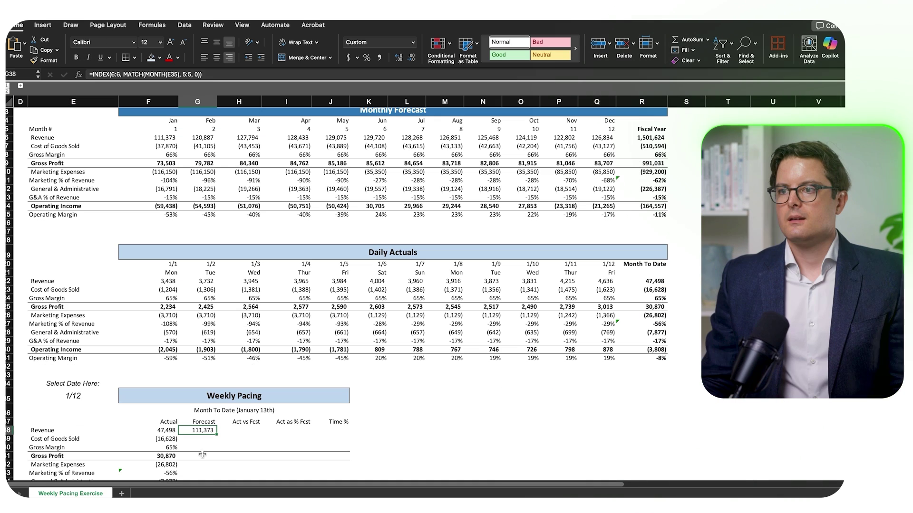
# - Commit the G38 lookup formula and paste it into the other Forecast rows, including G40
pyautogui.click(115, 75)
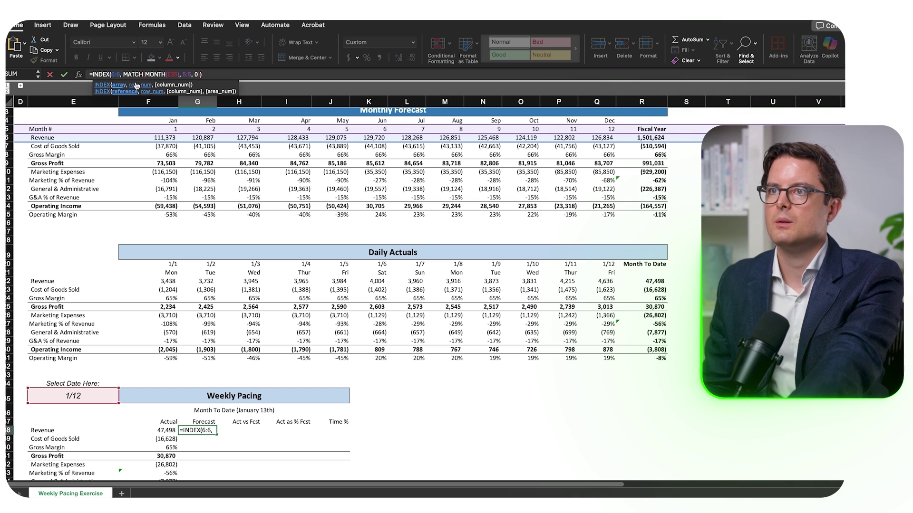
pyautogui.press('Return')
pyautogui.scroll(-2, 333, 286)
pyautogui.press('super+v')
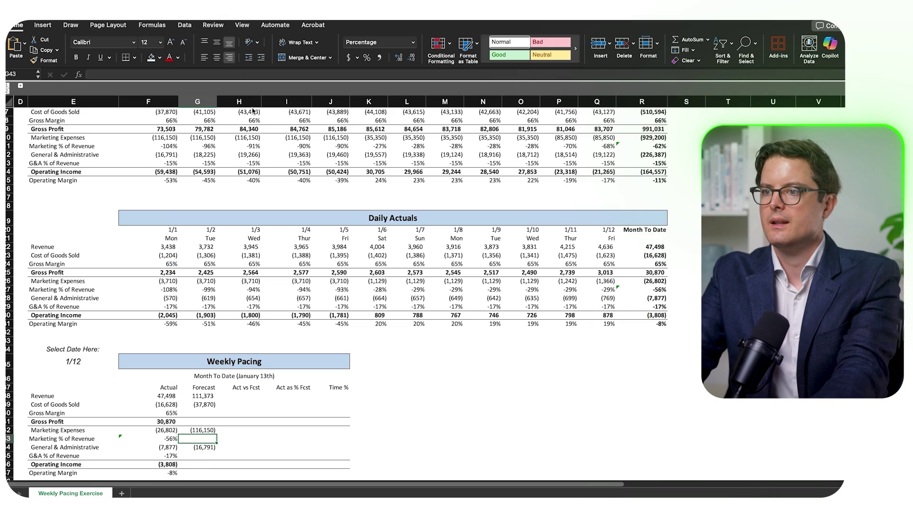
pyautogui.press('super+v')
# - Copy the Gross Profit and Marketing % formulas from F41 and F43 into G41 and G43
pyautogui.press('Down')
pyautogui.press('Left')
pyautogui.press('super+c')
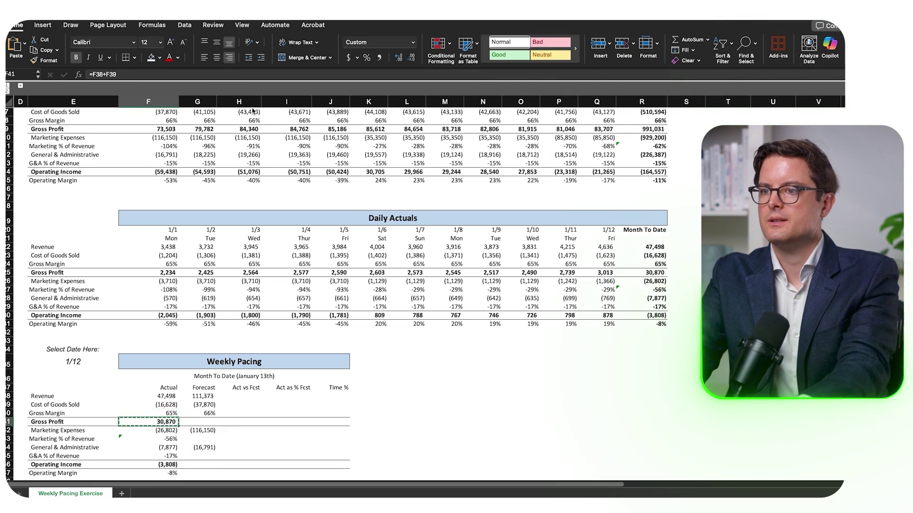
pyautogui.press('Right')
pyautogui.press('super+v')
pyautogui.press('Down')
pyautogui.press('Down')
pyautogui.press('Left')
pyautogui.press('super+c')
pyautogui.press('Right')
pyautogui.press('super+v')
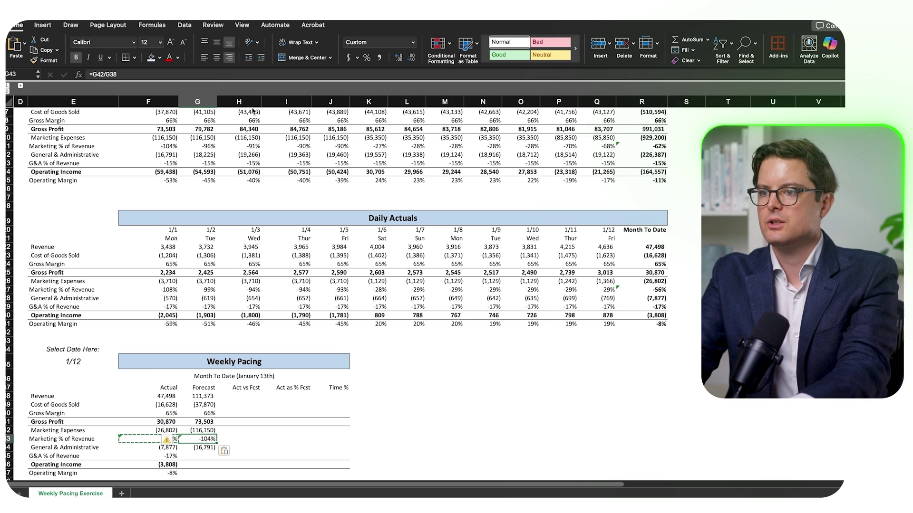
pyautogui.press('Left')
pyautogui.press('Down')
pyautogui.press('Down')
# - Copy the G&A %, Operating Income and Operating Margin formulas from F45–F47 into G45–G47
pyautogui.press('super+c')
pyautogui.press('Right')
pyautogui.press('super+v')
pyautogui.press('Left')
pyautogui.press('Down')
pyautogui.press('super+c')
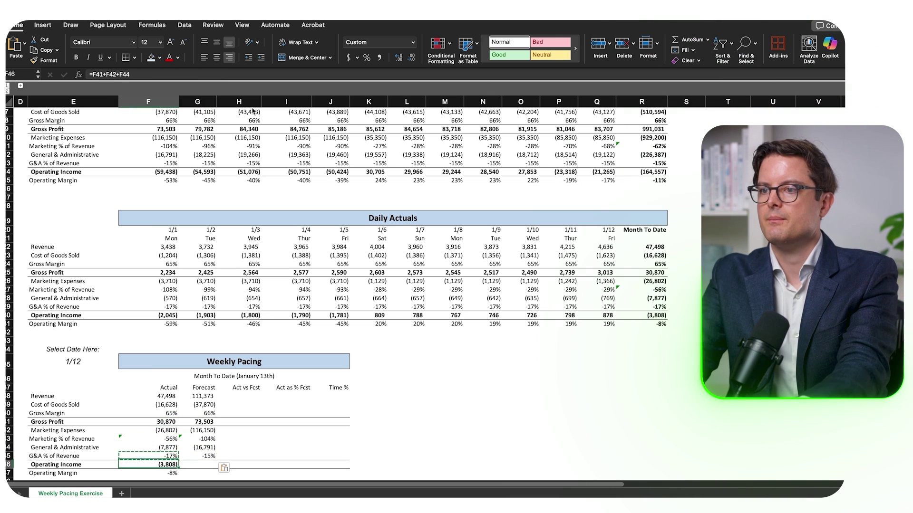
pyautogui.press('Right')
pyautogui.press('super+v')
pyautogui.press('Left')
pyautogui.press('Down')
pyautogui.press('super+c')
pyautogui.press('Right')
pyautogui.press('super+v')
# - Enter =F38-G38 in H38 and fill it down to H47 using Fill Without Formatting
pyautogui.click(246, 398)
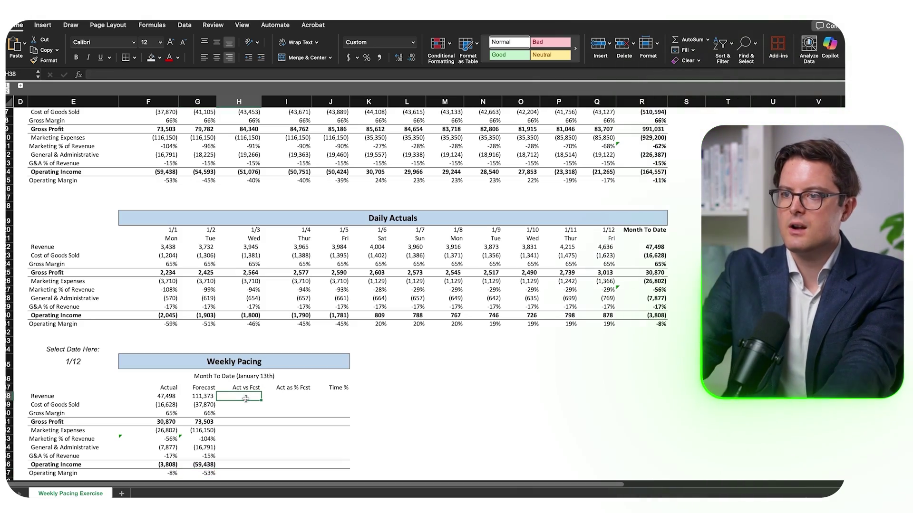
pyautogui.write('=')
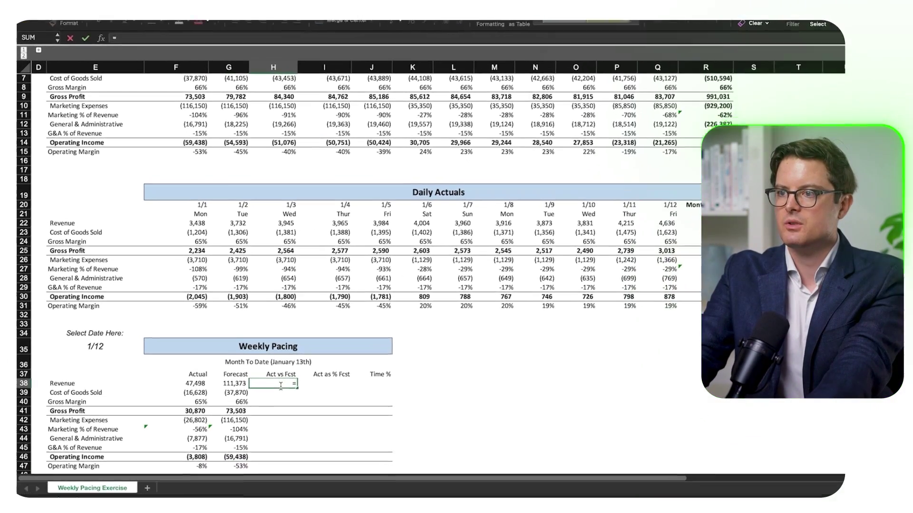
pyautogui.press('Left')
pyautogui.press('Left')
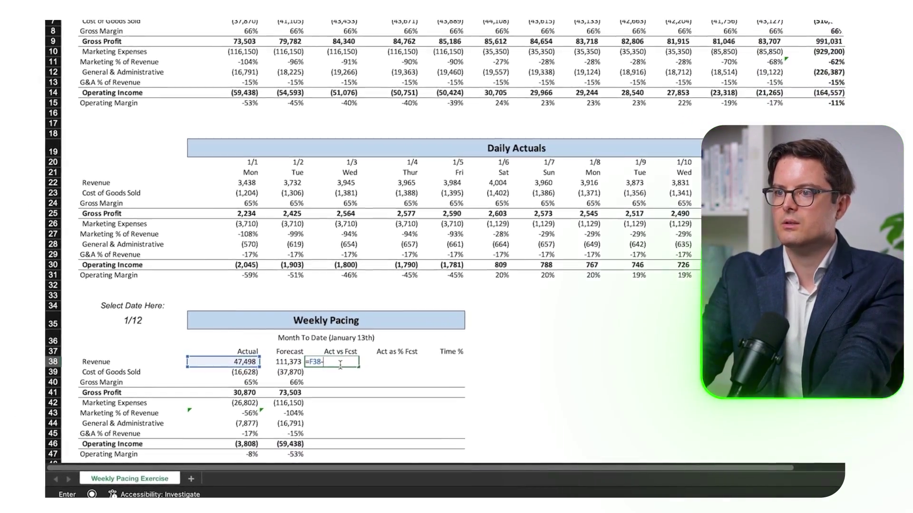
pyautogui.write('-')
pyautogui.press('Left')
pyautogui.press('Return')
pyautogui.hotkey('ctrl', 'd')
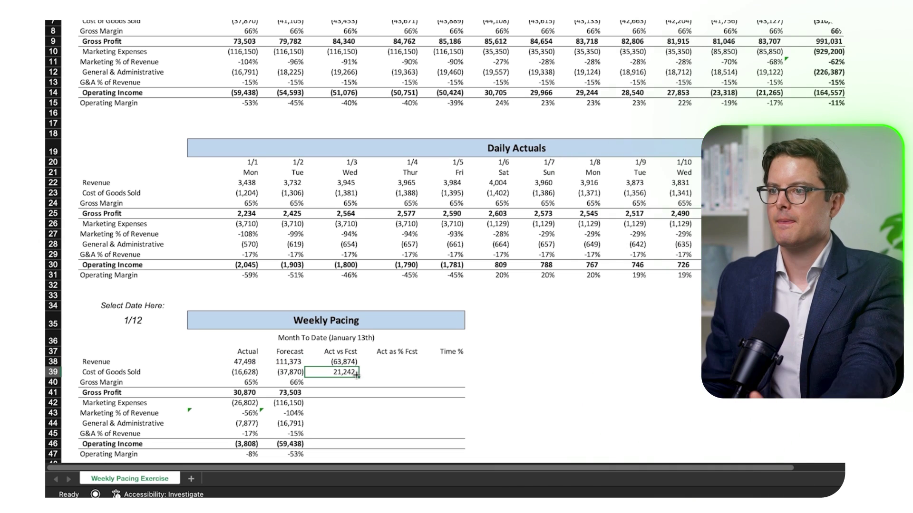
pyautogui.moveTo(358, 377); pyautogui.dragTo(356, 455)
pyautogui.click(369, 453)
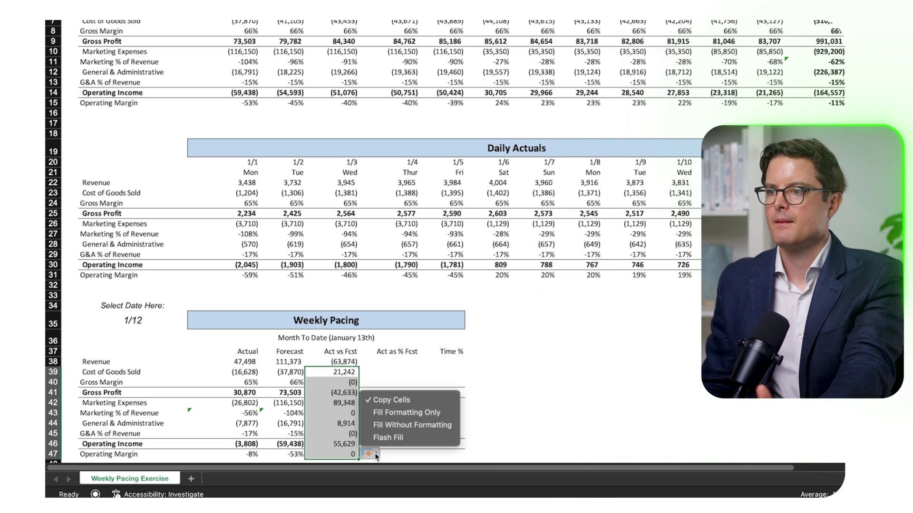
pyautogui.click(421, 423)
pyautogui.click(395, 362)
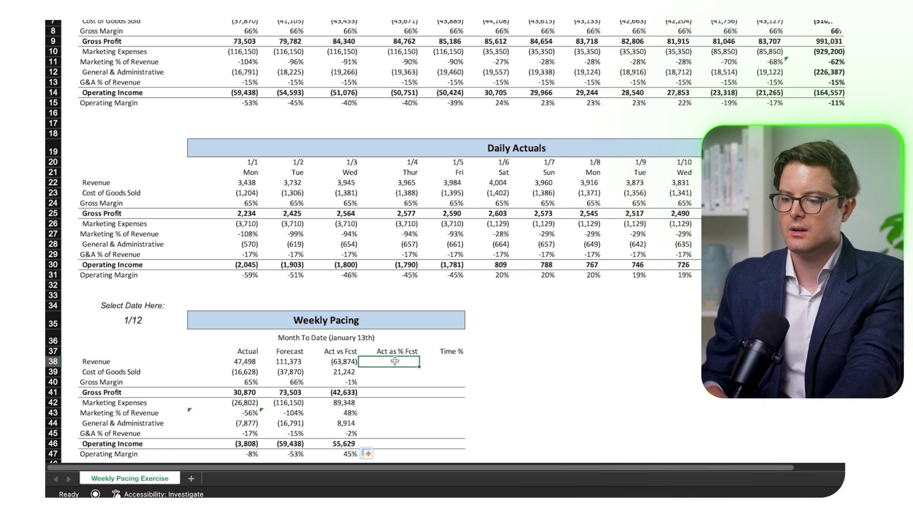
# - Enter the actual/forecast ratio in I38 and paste it into I39, I41 and I42
pyautogui.write('=')
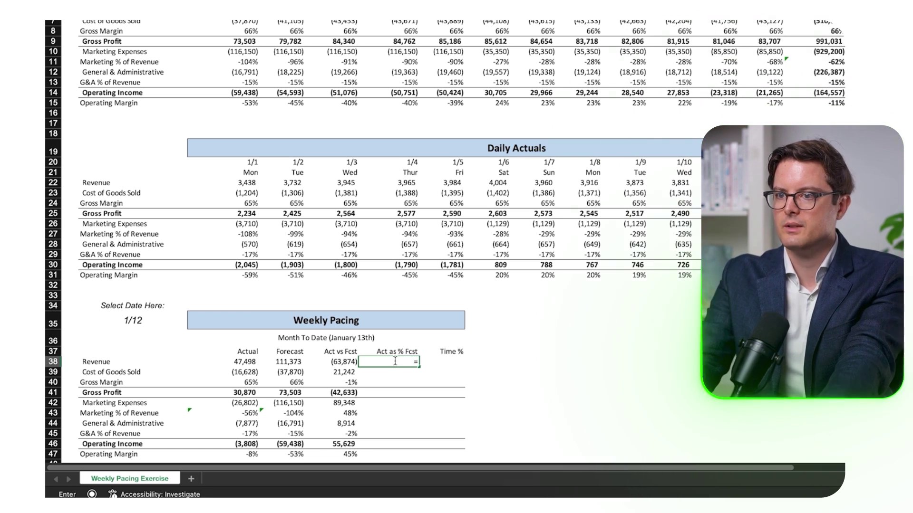
pyautogui.press('Left')
pyautogui.press('Left')
pyautogui.press('Left')
pyautogui.write('/')
pyautogui.press('Left')
pyautogui.press('Left')
pyautogui.press('Return')
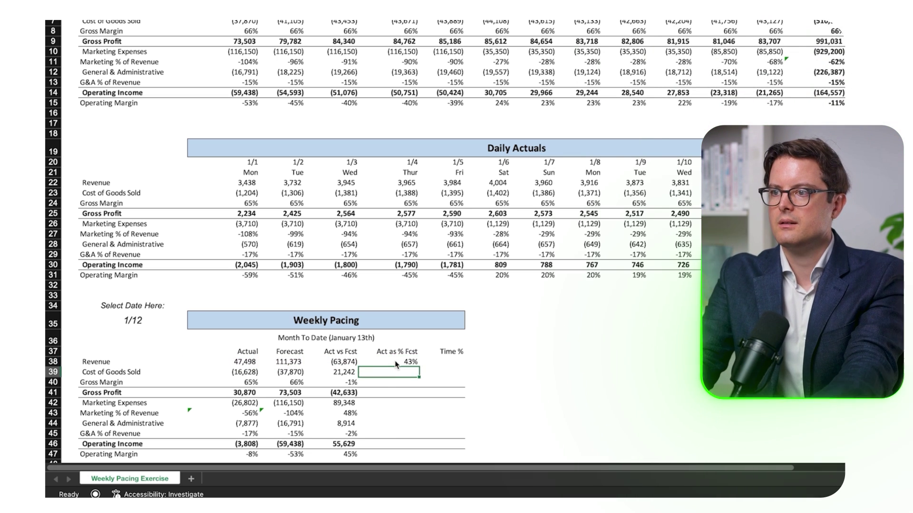
pyautogui.press('Up')
pyautogui.hotkey('ctrl', 'c')
pyautogui.press('Down')
pyautogui.hotkey('ctrl', 'v')
pyautogui.press('Down')
pyautogui.press('Down')
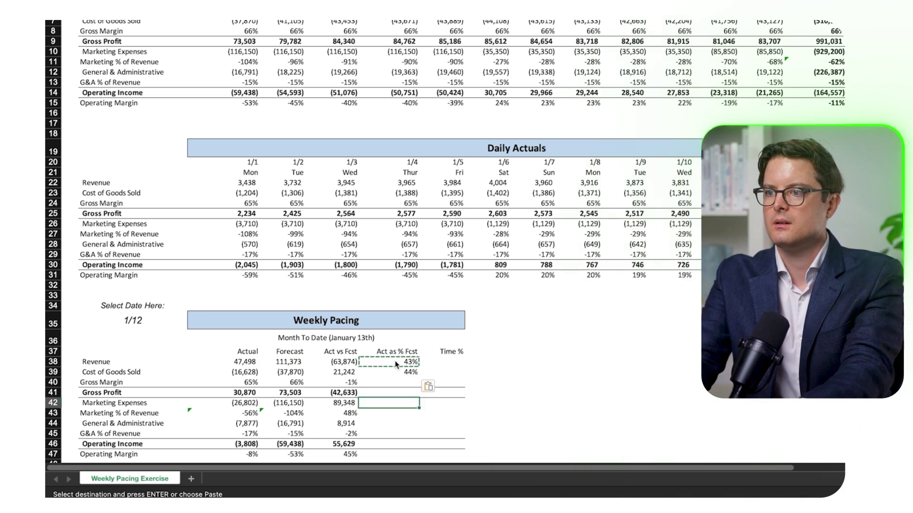
pyautogui.hotkey('ctrl', 'v')
pyautogui.press('Down')
pyautogui.hotkey('ctrl', 'v')
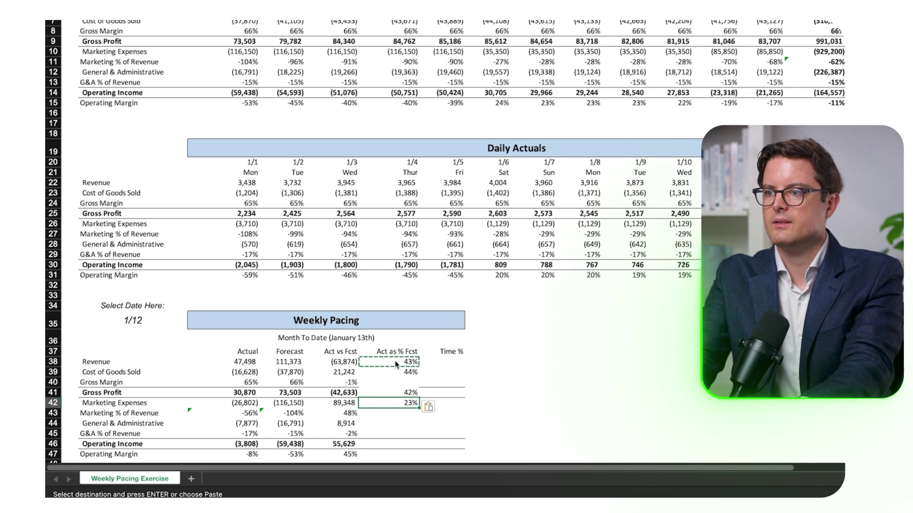
# - Bold the Gross Profit ratio, paste the ratio into I44 and I46, and copy the bold style to I46
pyautogui.click(399, 393)
pyautogui.hotkey('ctrl', 'b')
pyautogui.click(411, 405)
pyautogui.hotkey('ctrl', 'c')
pyautogui.press('Down')
pyautogui.press('Down')
pyautogui.hotkey('ctrl', 'v')
pyautogui.press('Down')
pyautogui.press('Down')
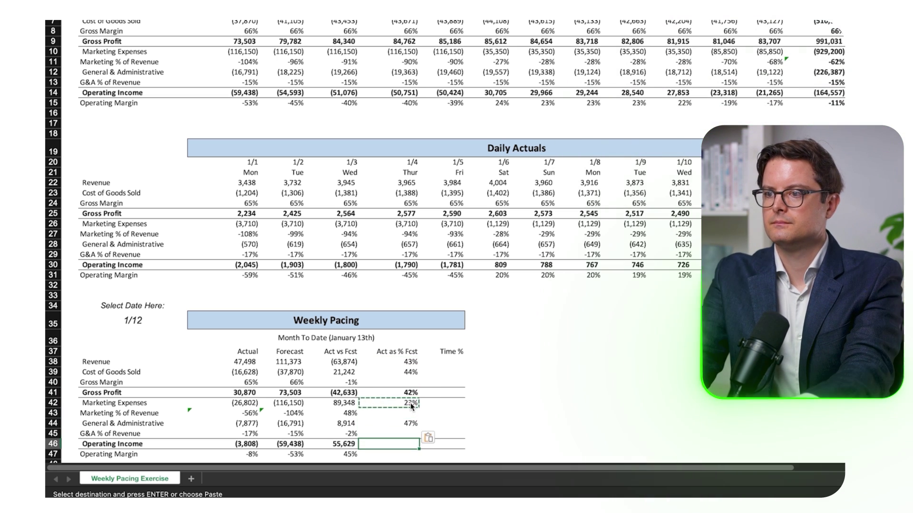
pyautogui.hotkey('ctrl', 'v')
pyautogui.click(399, 392)
pyautogui.click(383, 444)
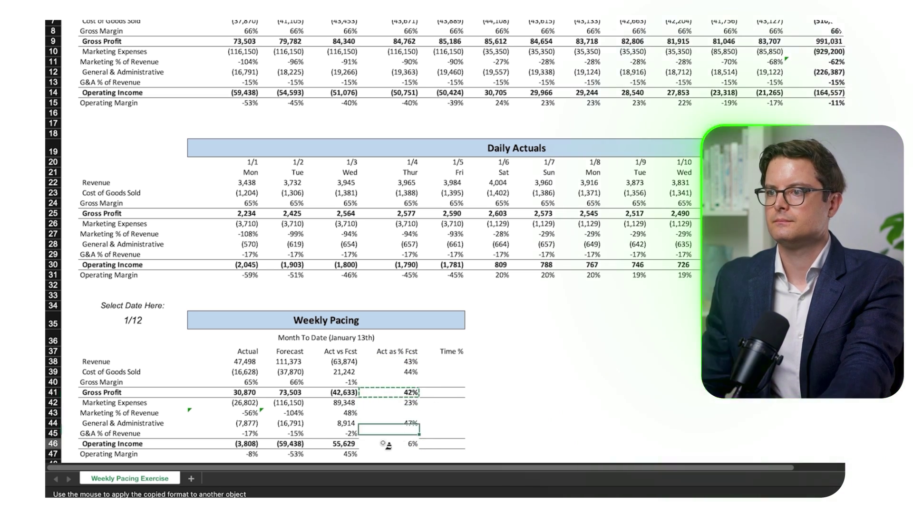
pyautogui.click(440, 365)
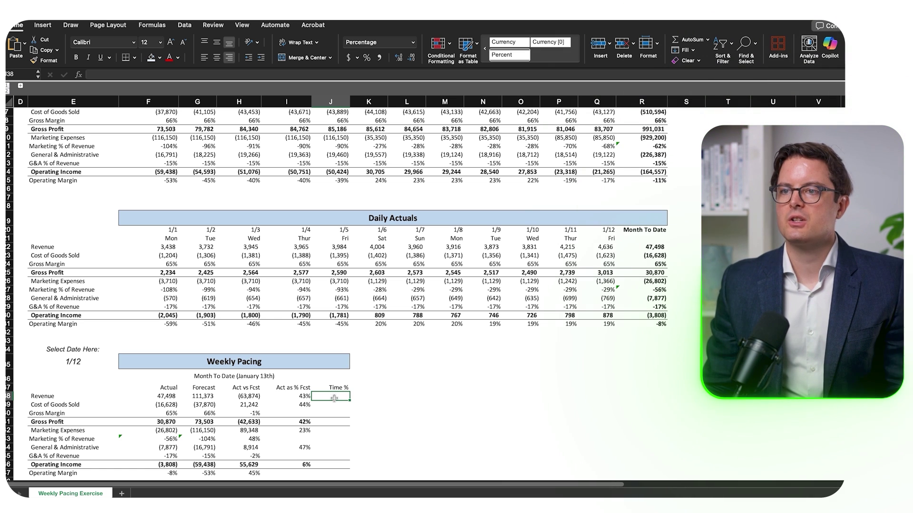
pyautogui.click(83, 361)
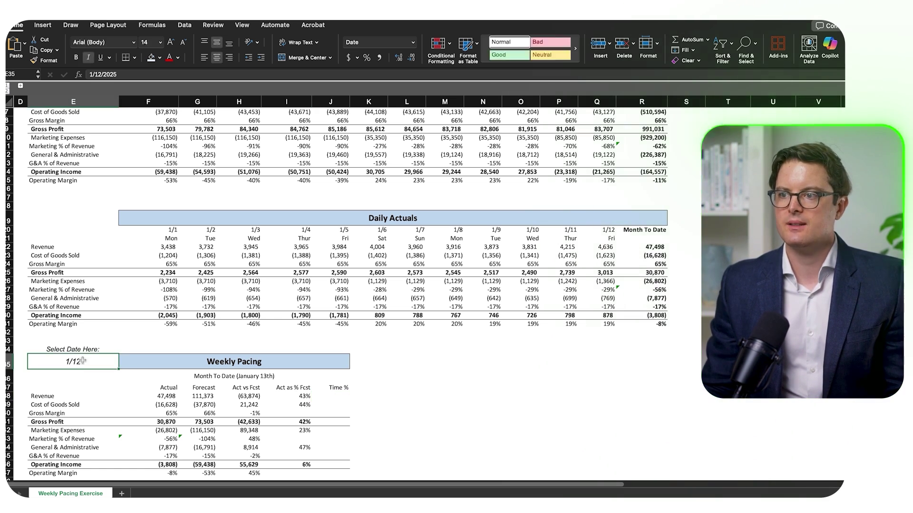
pyautogui.click(302, 396)
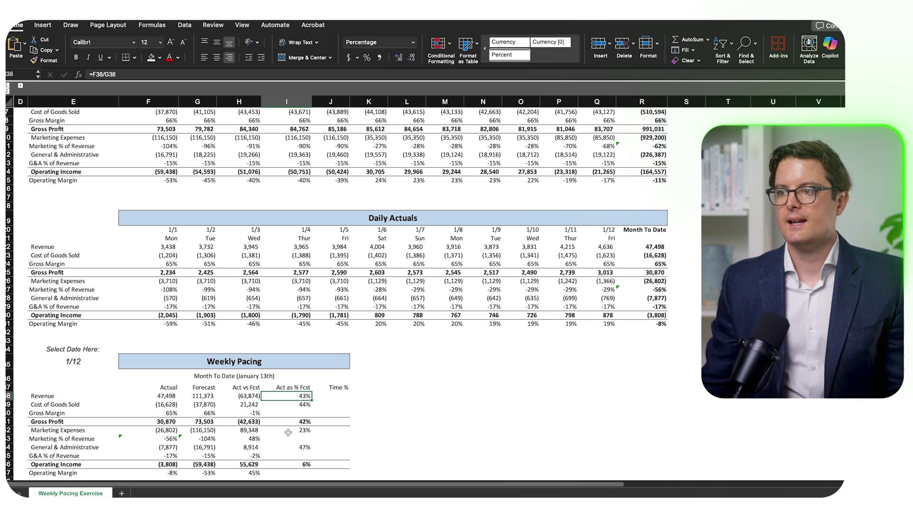
pyautogui.click(341, 393)
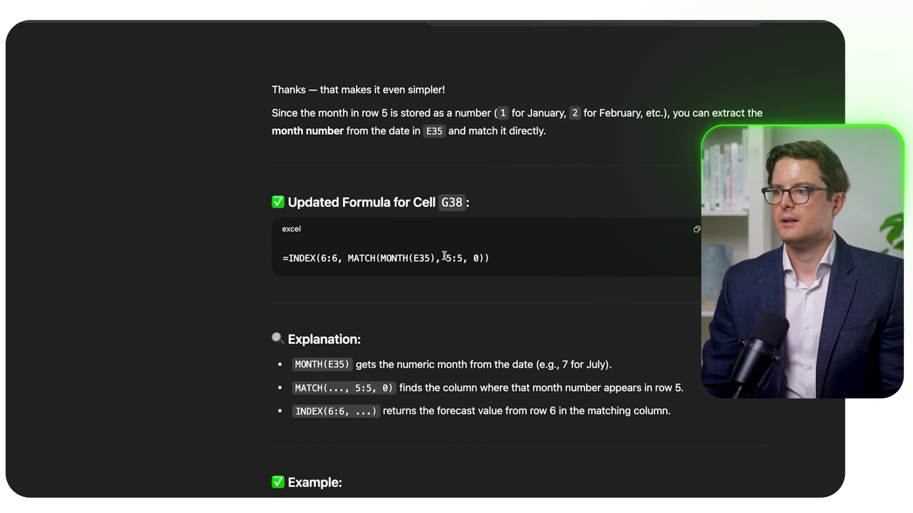
pyautogui.scroll(-10, 445, 259)
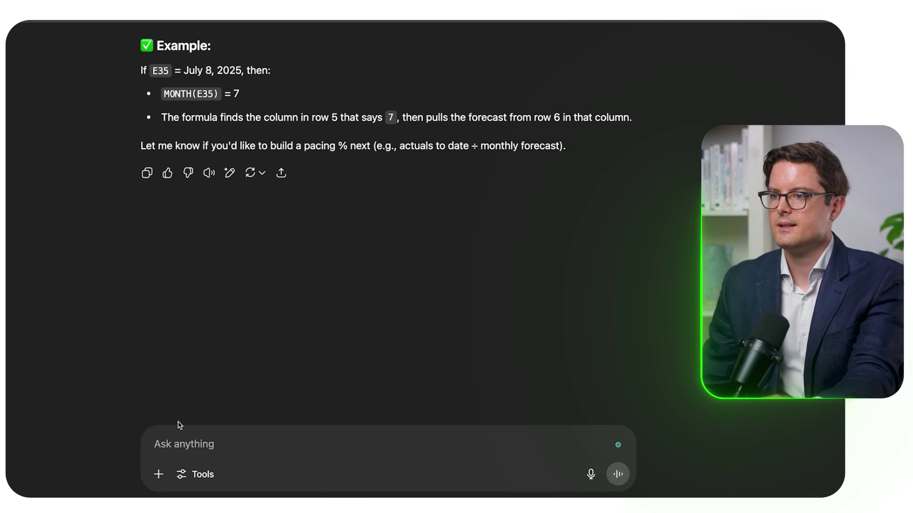
# - Paste the J38 month-elapsed percentage request into ChatGPT's prompt box and send it
pyautogui.click(172, 430)
pyautogui.hotkey('ctrl', 'v')
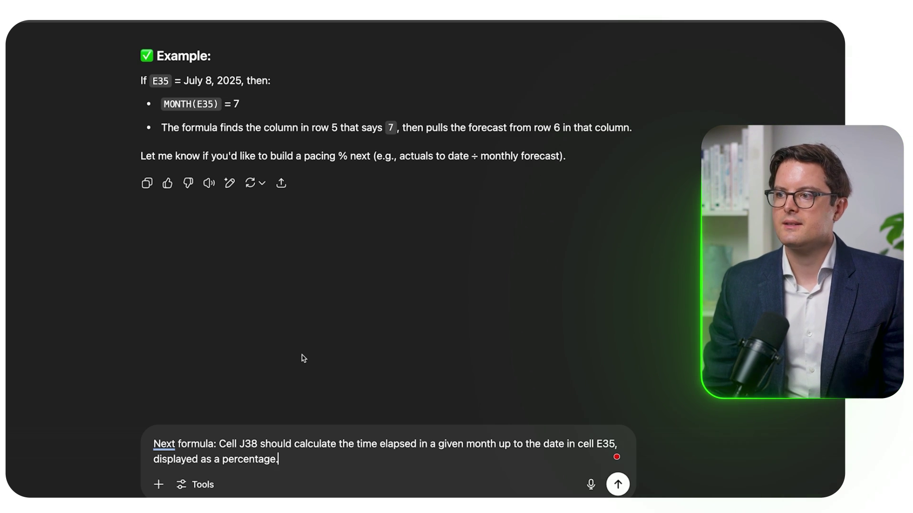
pyautogui.scroll(-1, 497, 382)
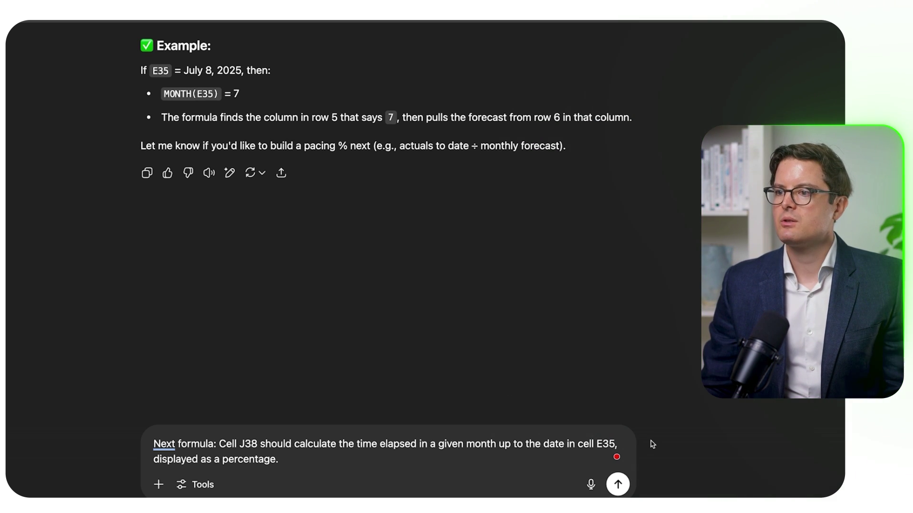
pyautogui.scroll(-1, 657, 457)
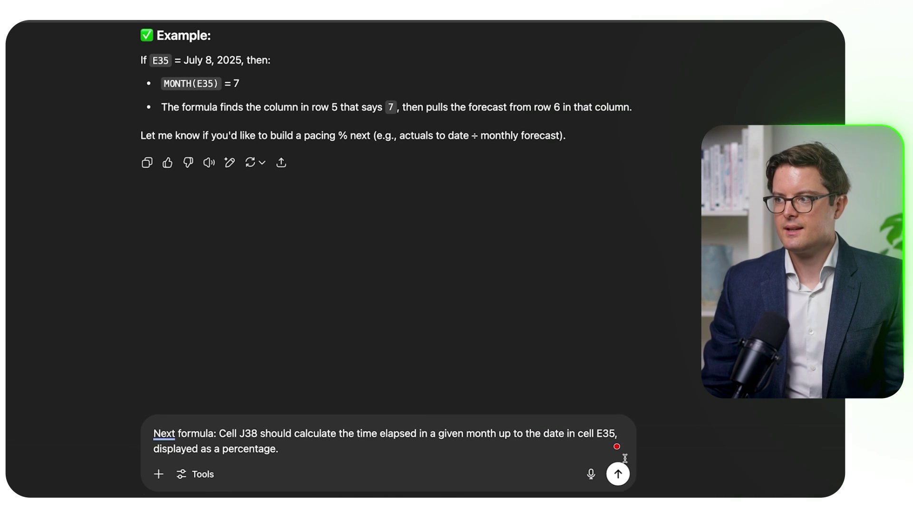
pyautogui.click(617, 473)
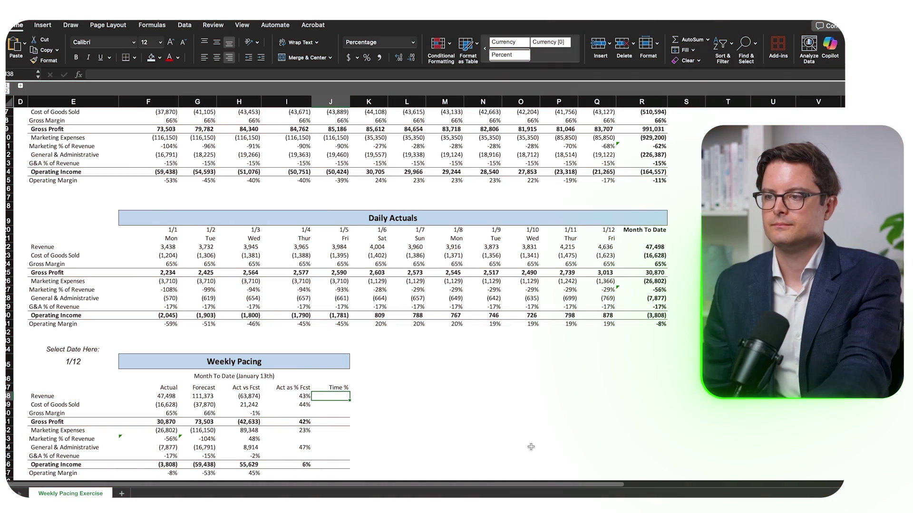
# - Paste =DAY(E35)/DAY(EOMONTH(E35,0)) into J38 and enter =12/31 in a spare check cell
pyautogui.press('super+v')
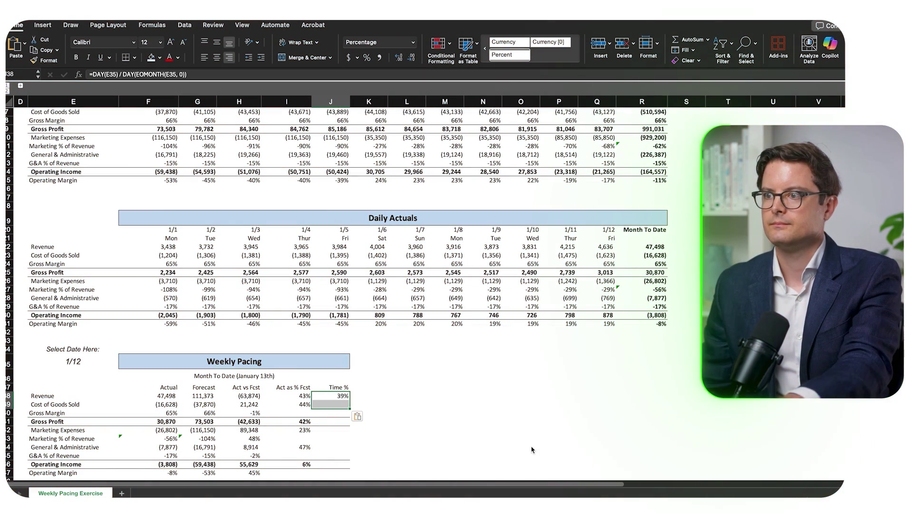
pyautogui.click(337, 395)
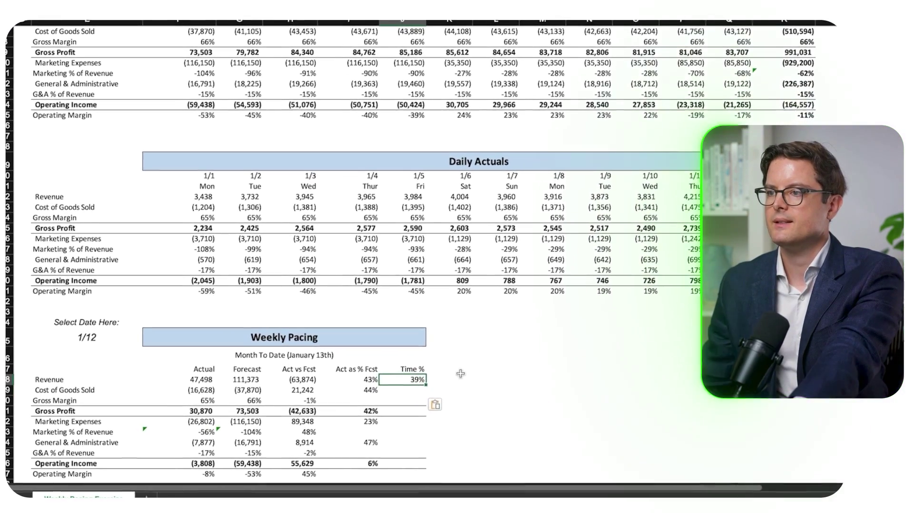
pyautogui.click(466, 378)
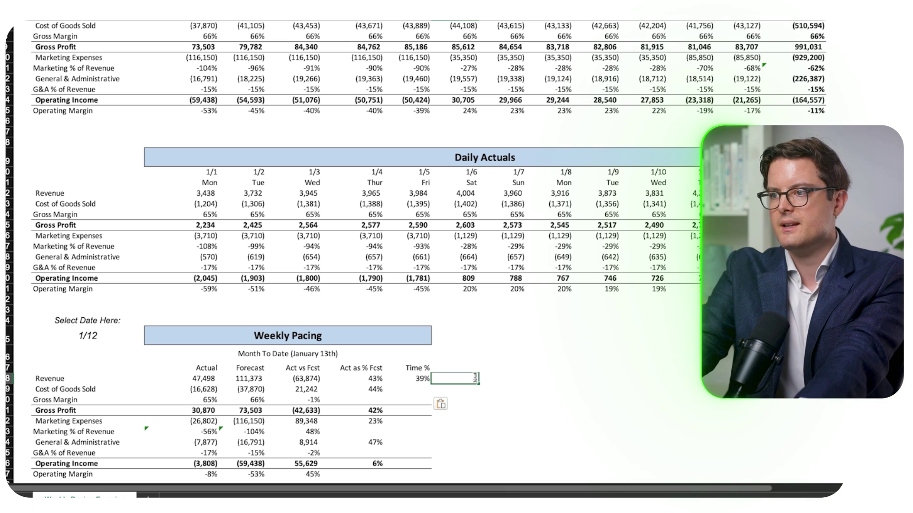
pyautogui.write('=12')
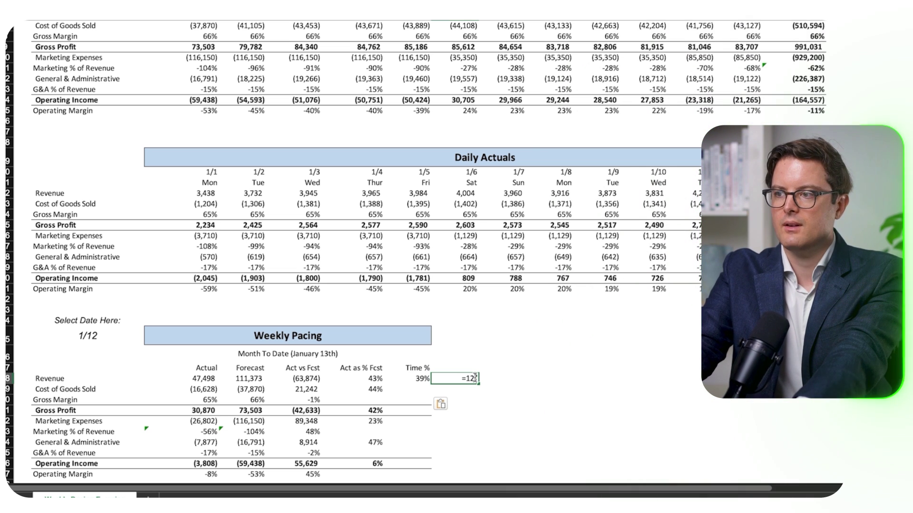
pyautogui.write('/31')
pyautogui.press('Return')
# - Compare the 0.387 check result with J38's 39%, then clear the scratch cell
pyautogui.click(475, 380)
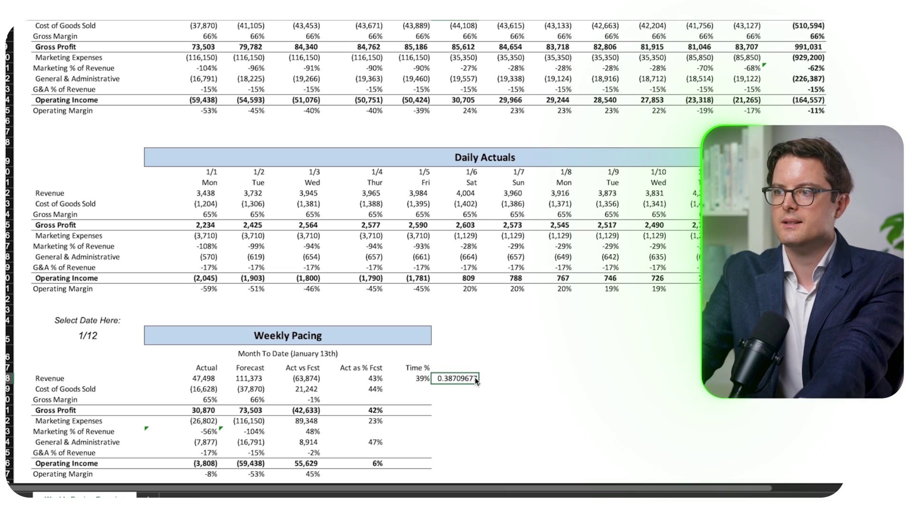
pyautogui.click(406, 379)
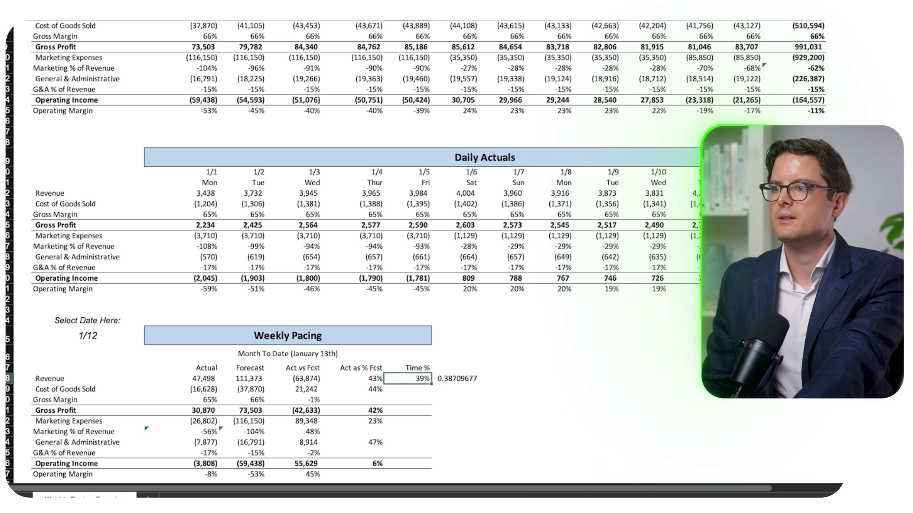
pyautogui.hotkey('ctrl', 'z')
pyautogui.click(451, 379)
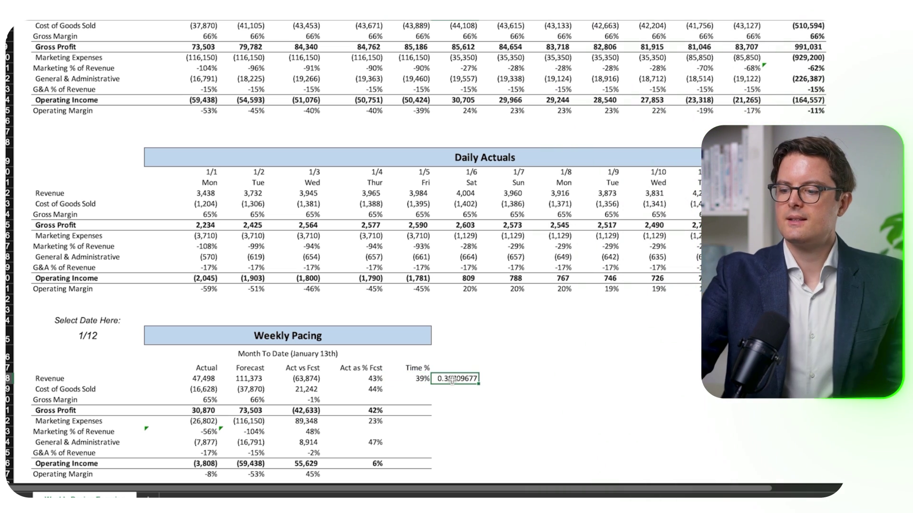
pyautogui.press('Delete')
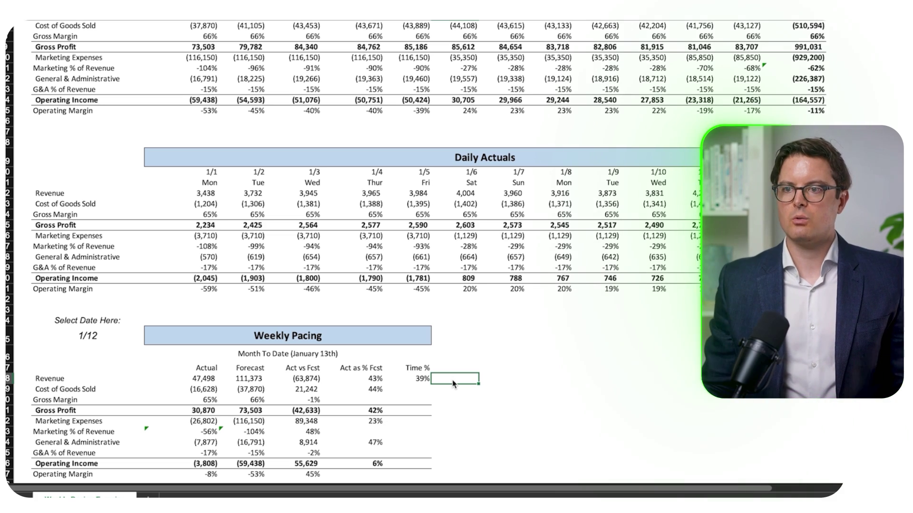
pyautogui.scroll(-2, 452, 385)
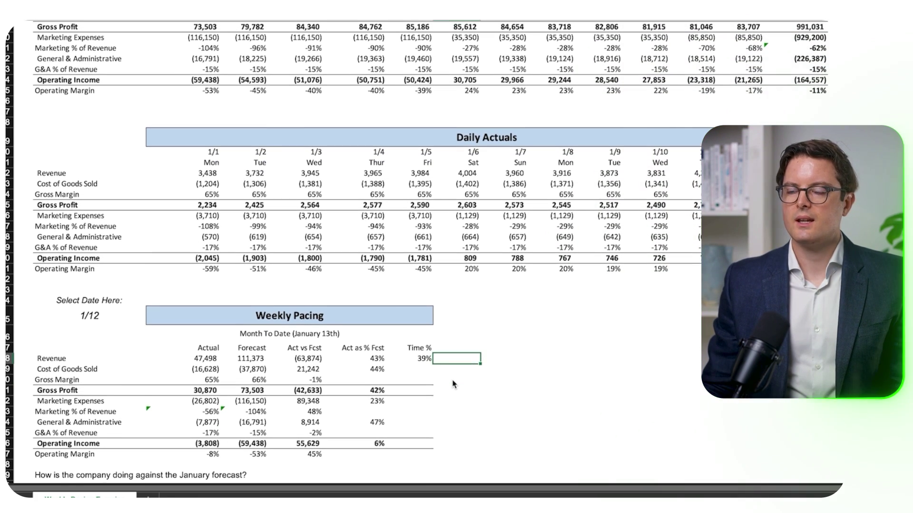
pyautogui.scroll(-1, 453, 384)
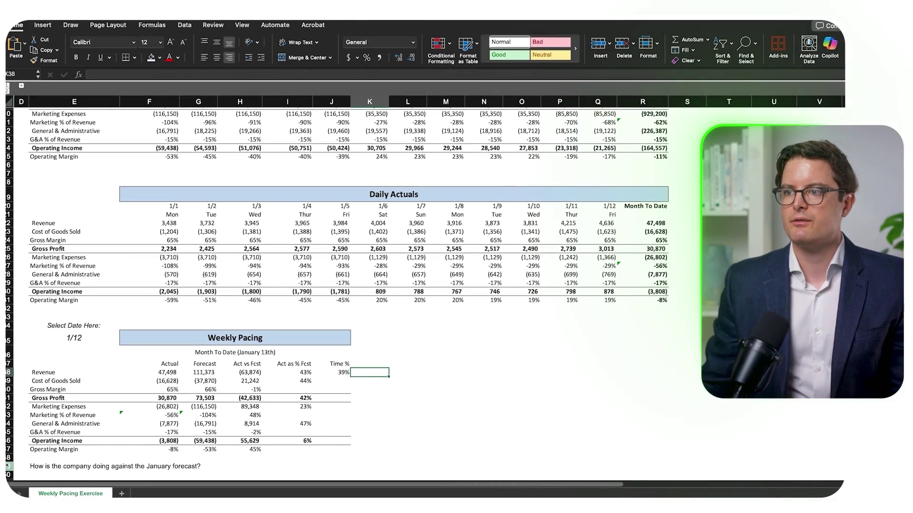
pyautogui.click(8, 466)
pyautogui.click(293, 373)
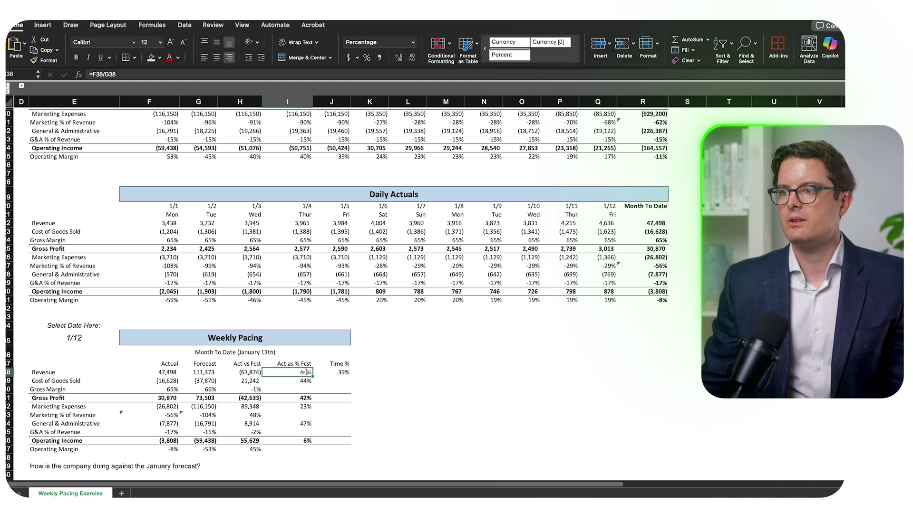
pyautogui.moveTo(306, 372); pyautogui.dragTo(338, 374)
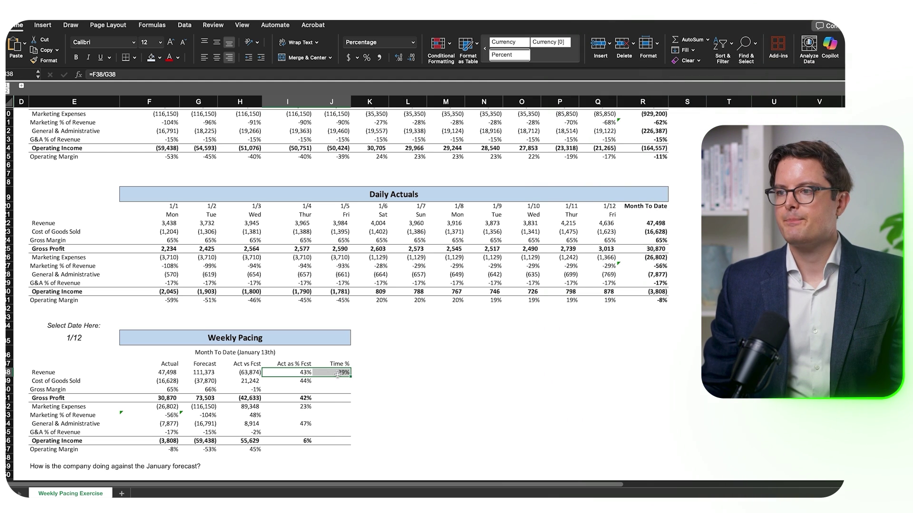
pyautogui.click(302, 406)
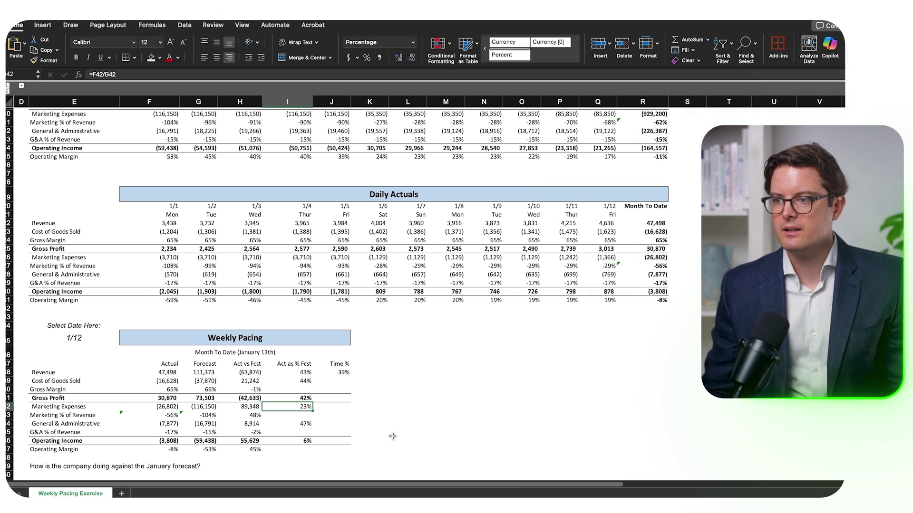
pyautogui.click(304, 441)
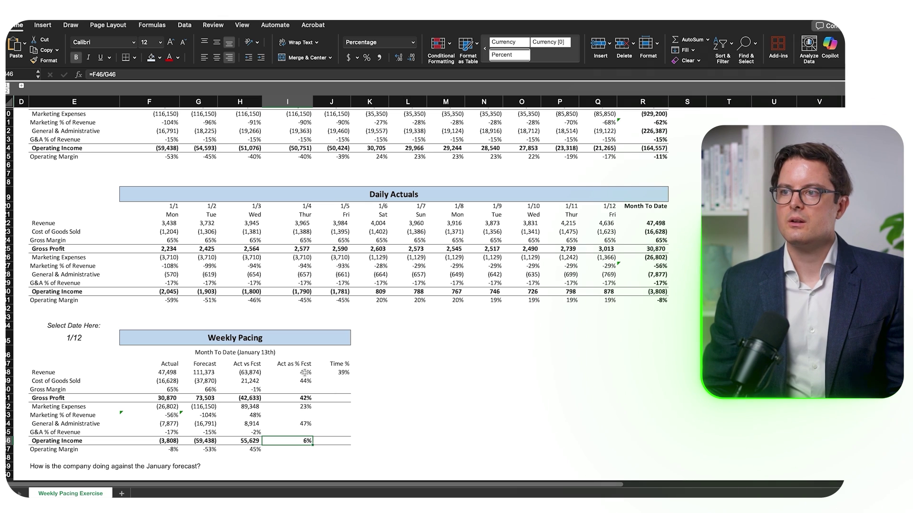
pyautogui.moveTo(305, 372); pyautogui.dragTo(338, 373)
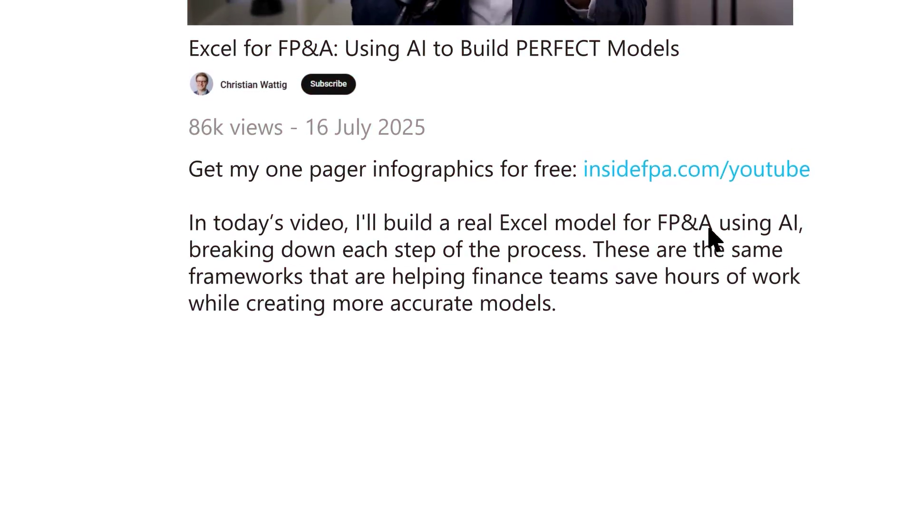
# - Scroll the video page to the description offering infographics at insidefpa.com/youtube
pyautogui.scroll(1, 713, 206)
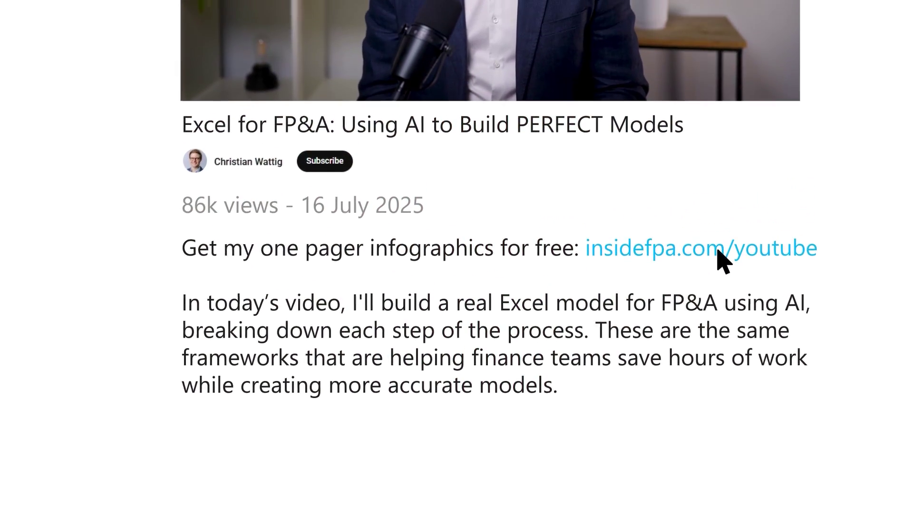